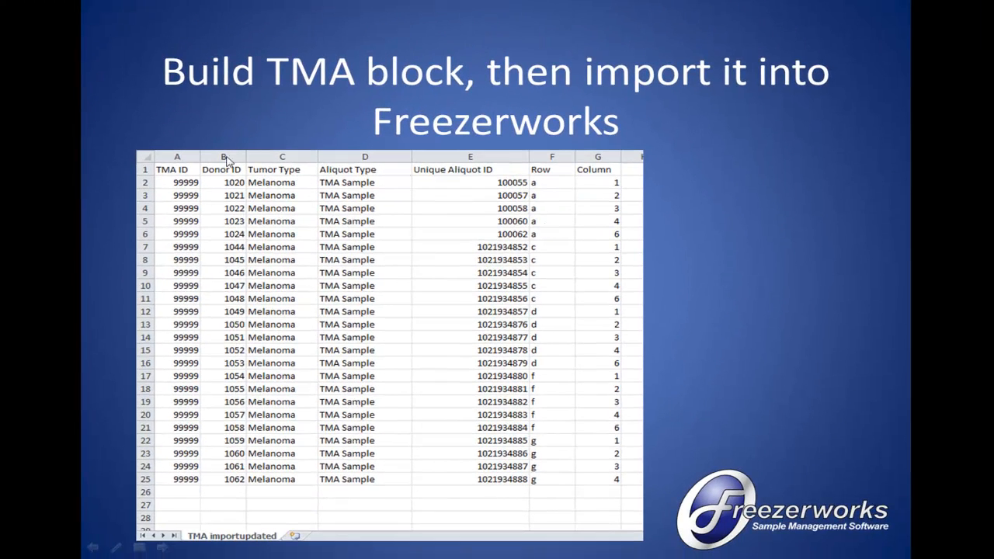
{"action": "left_click", "coordinate": [662, 223]}
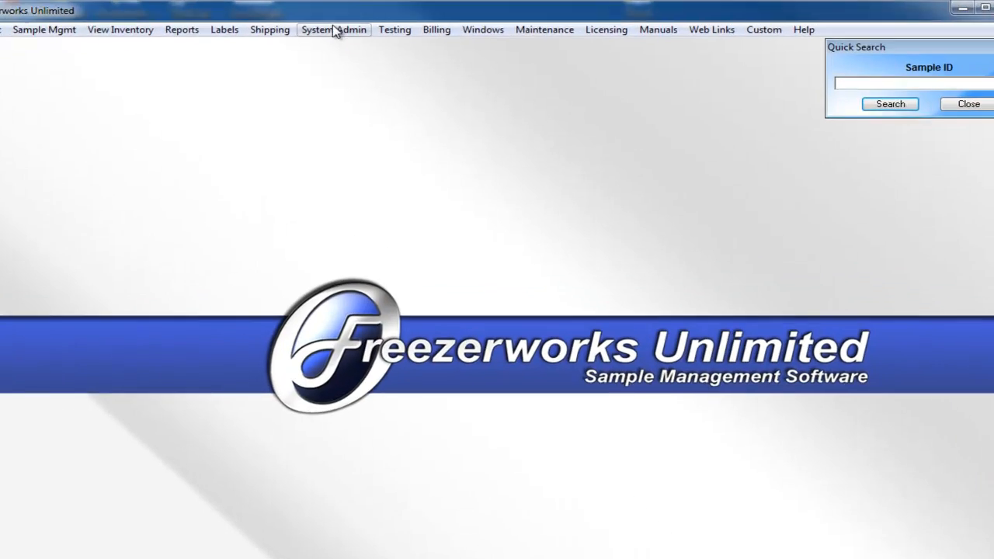
Step: Open the freezer configuration of TMA Cabinet 2 and examine the subdivisions and defaults defined for section Cabinet 1a
{"action": "left_click", "coordinate": [363, 26]}
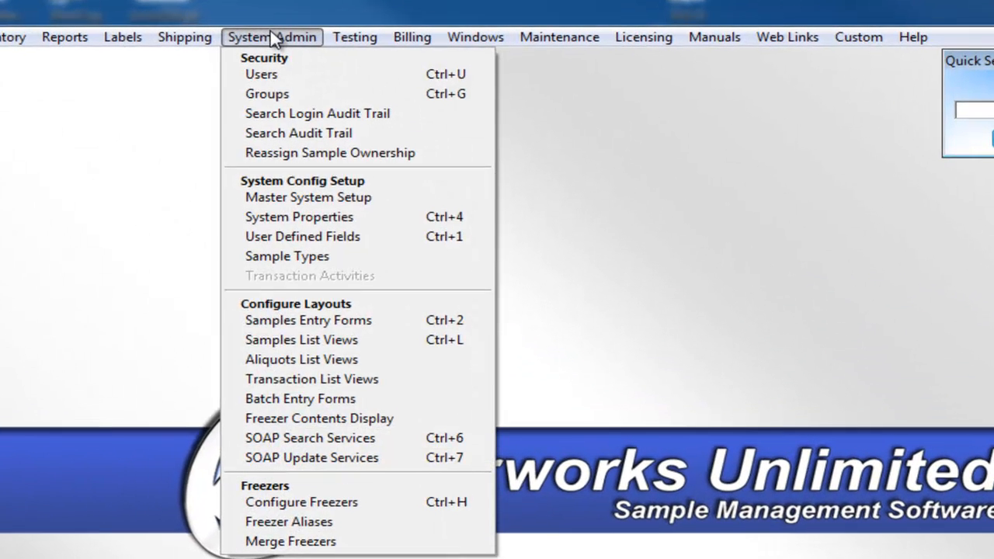
{"action": "left_click", "coordinate": [312, 504]}
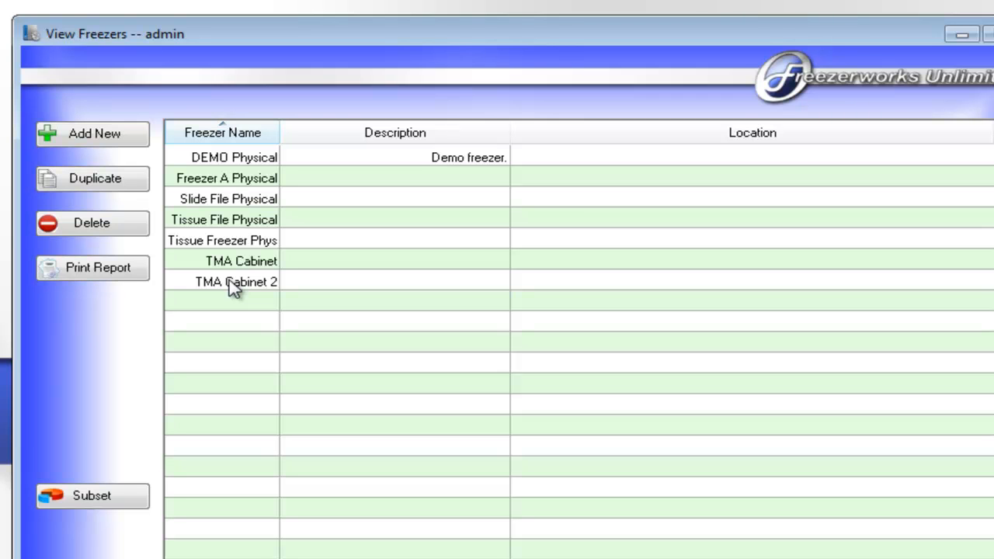
{"action": "double_click", "coordinate": [223, 286]}
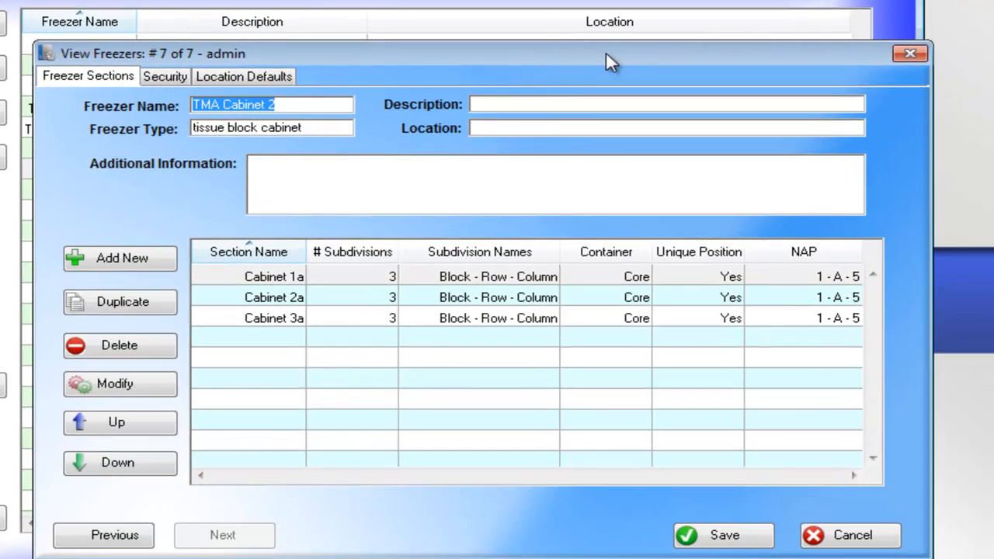
{"action": "double_click", "coordinate": [320, 296]}
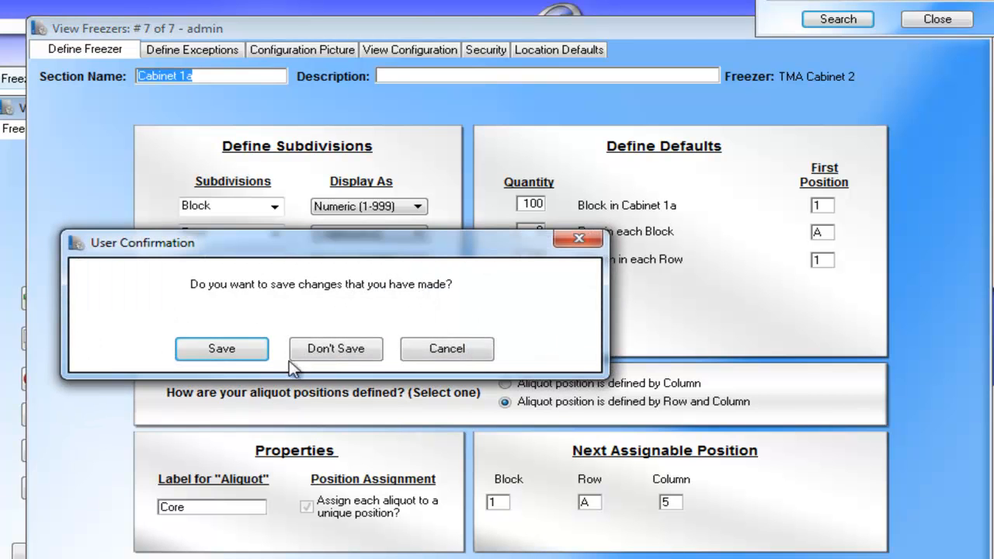
{"action": "left_click", "coordinate": [304, 355]}
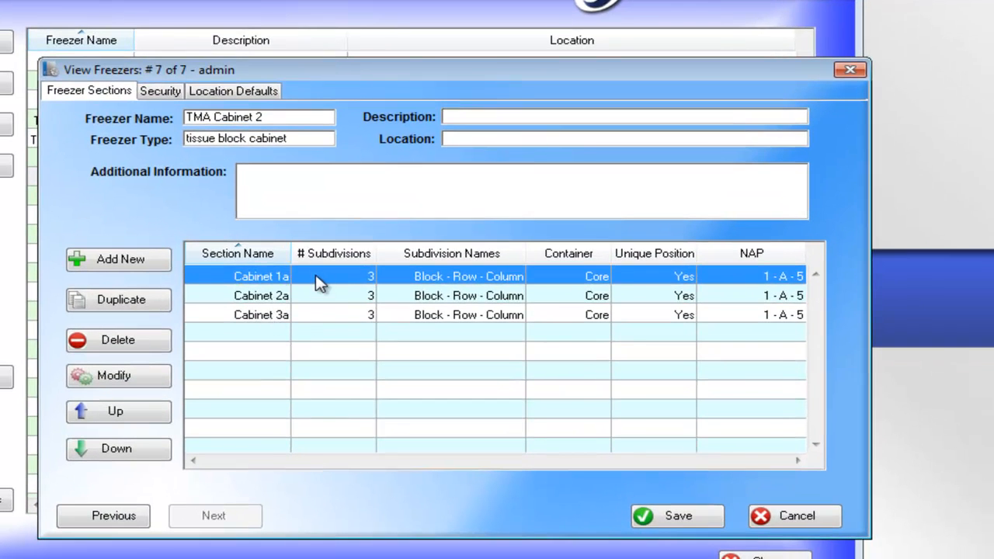
{"action": "double_click", "coordinate": [318, 283]}
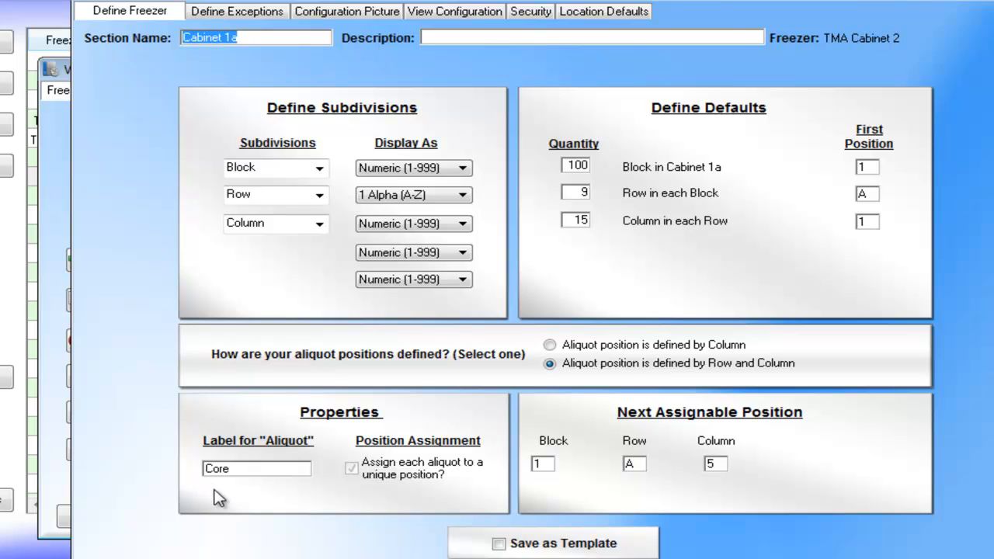
Step: Examine the row and column position grid of Block 1 in section Cabinet 1a, collapsing the block again
{"action": "left_click", "coordinate": [421, 18]}
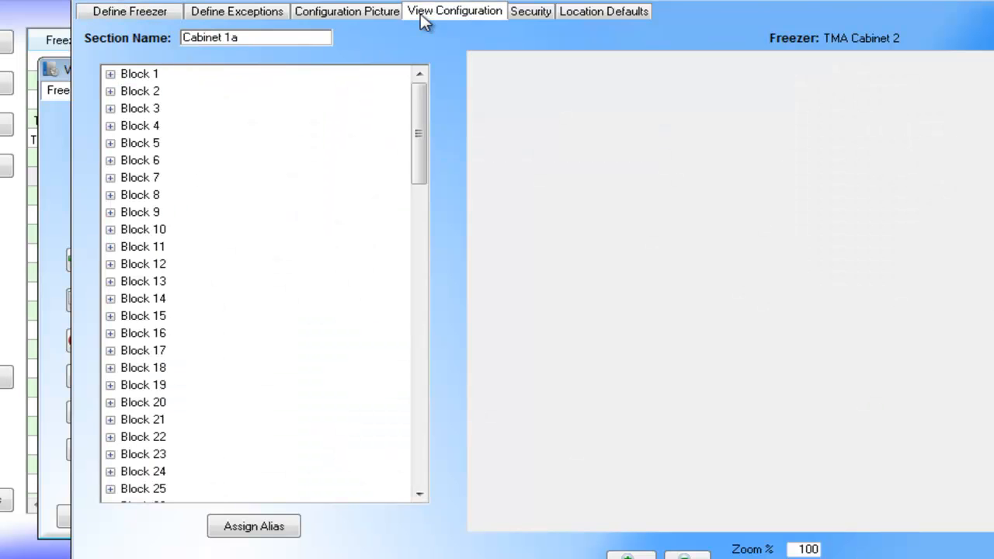
{"action": "left_click_drag", "start_coordinate": [417, 124], "coordinate": [412, 98]}
{"action": "left_click", "coordinate": [110, 75]}
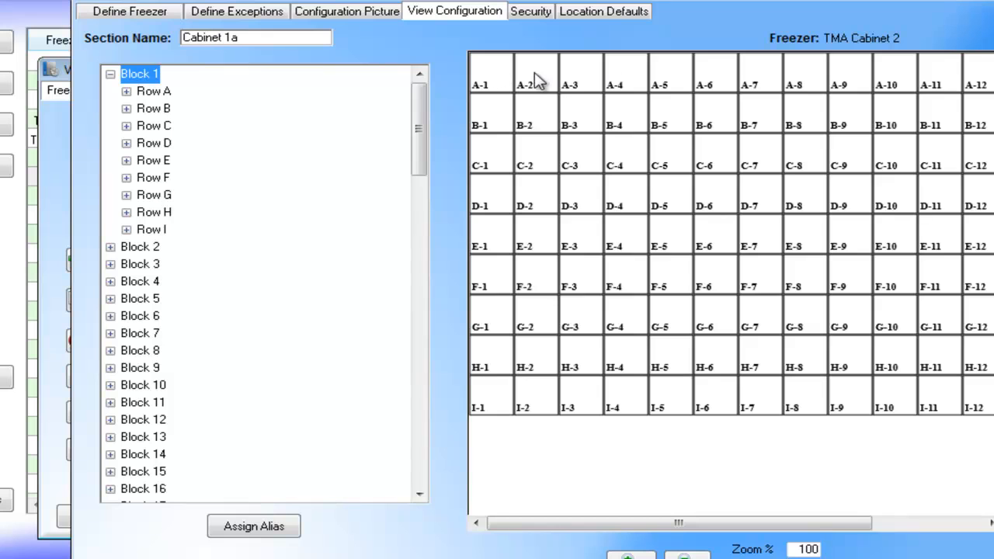
{"action": "left_click", "coordinate": [110, 74]}
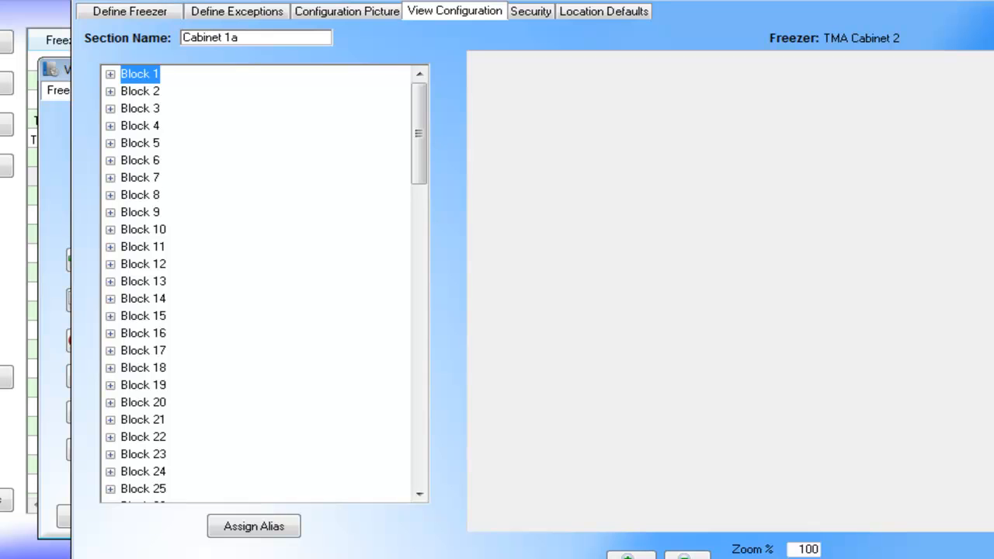
Step: Check the exceptions defined for section Cabinet 1a, return to its main definition and close the freezer configuration
{"action": "left_click", "coordinate": [278, 12]}
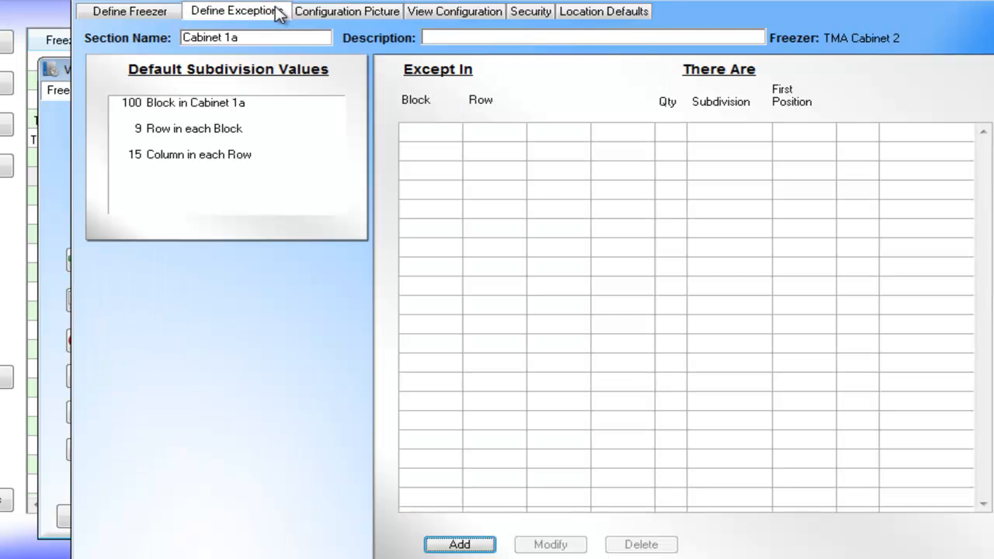
{"action": "left_click", "coordinate": [154, 14]}
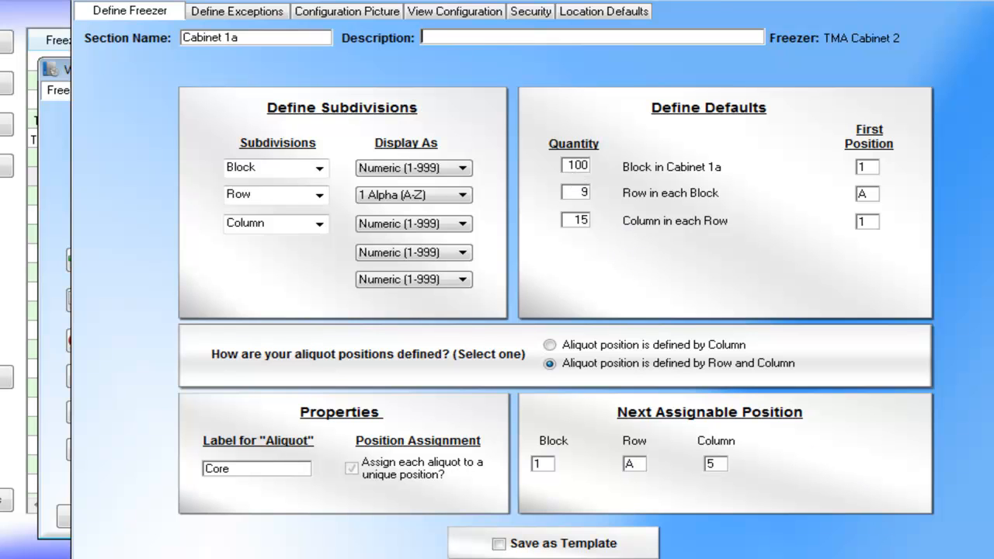
{"action": "left_click", "coordinate": [395, 317]}
{"action": "left_click", "coordinate": [807, 518]}
{"action": "left_click", "coordinate": [333, 309]}
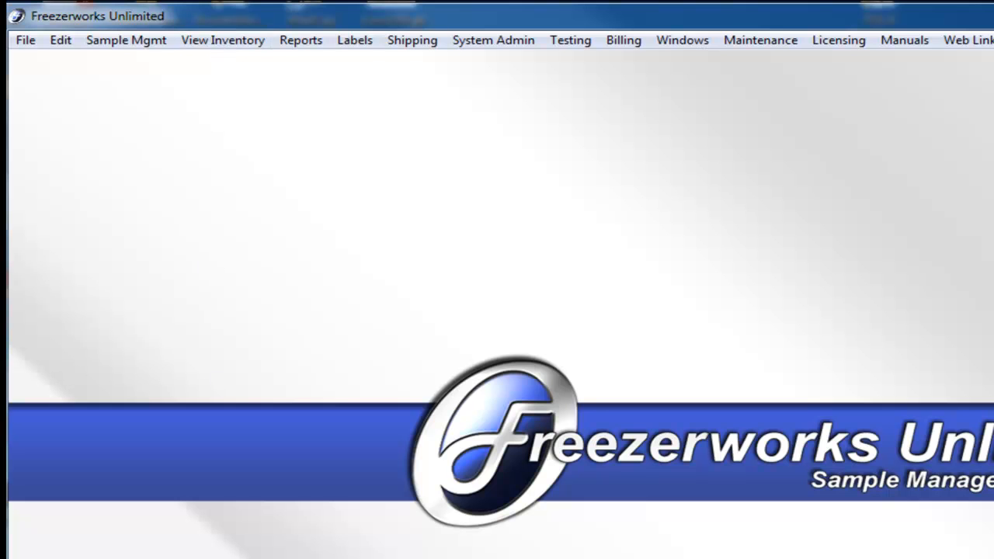
Step: Switch to TMA importupdated.csv in Excel and widen column E to show the full Unique Aliquot ID header
{"action": "key", "text": "alt+Tab"}
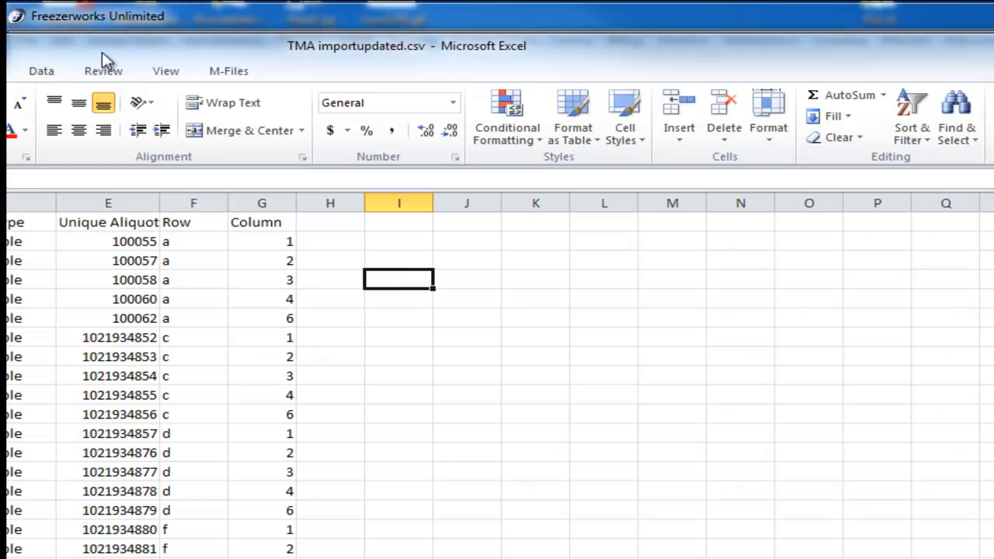
{"action": "left_click_drag", "start_coordinate": [125, 54], "coordinate": [261, 71]}
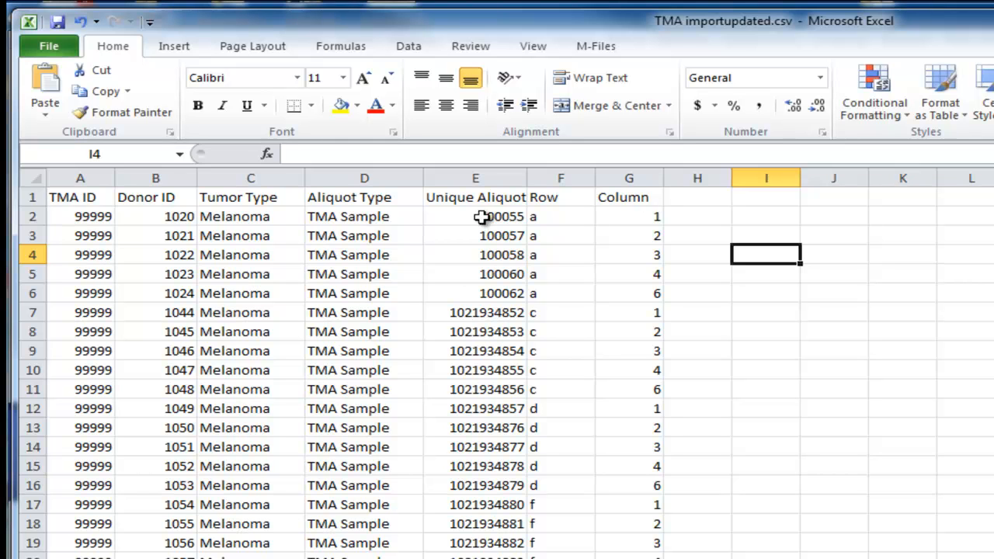
{"action": "left_click_drag", "start_coordinate": [526, 181], "coordinate": [573, 181]}
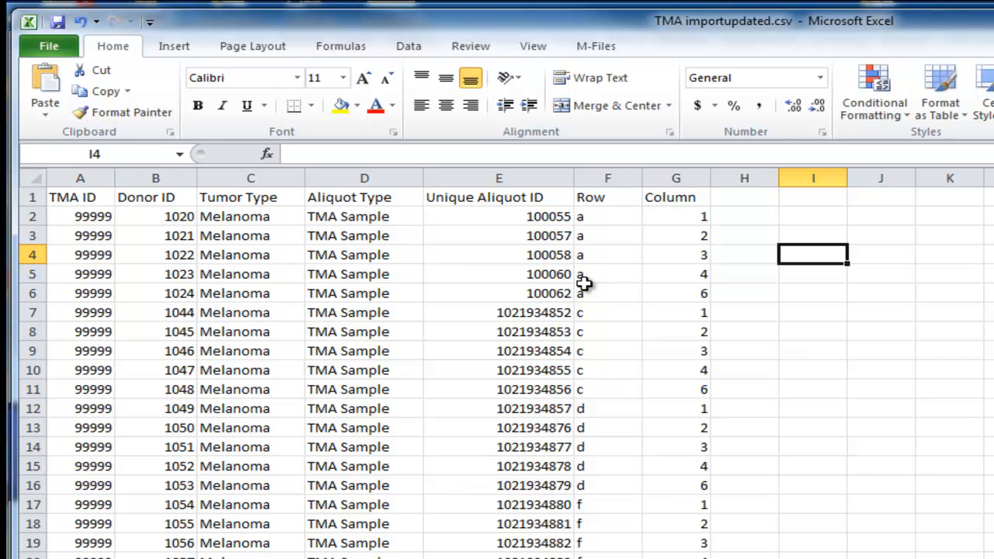
Step: Change the TMA ID in cells A2 and A3 to 99998
{"action": "left_click", "coordinate": [104, 219]}
{"action": "double_click", "coordinate": [113, 216]}
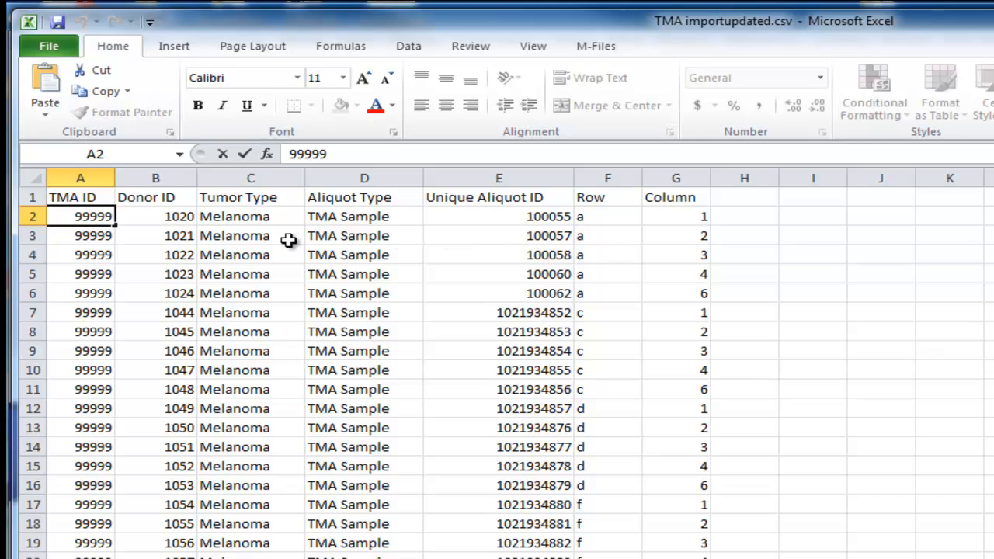
{"action": "key", "text": "BackSpace"}
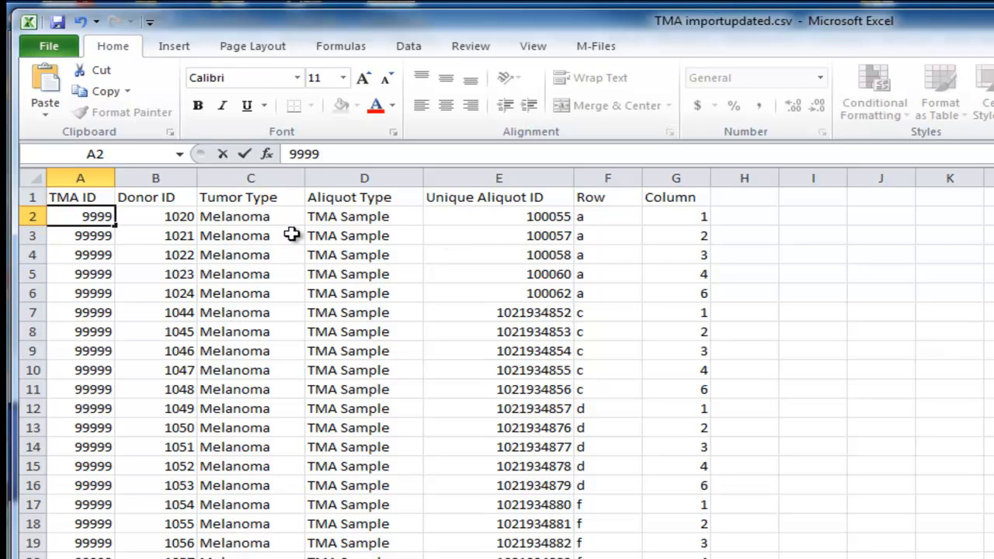
{"action": "type", "text": "8"}
{"action": "left_click", "coordinate": [81, 232]}
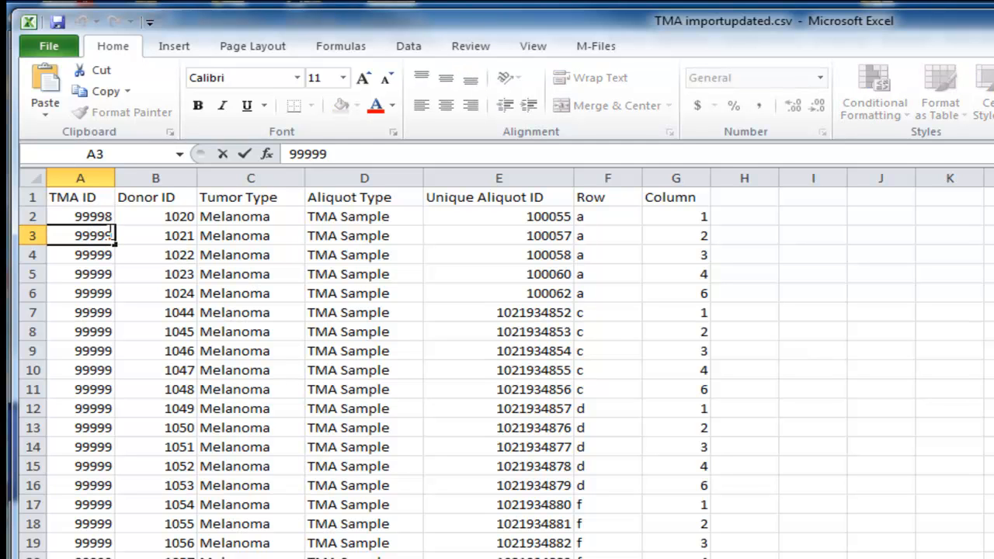
{"action": "key", "text": "F2"}
{"action": "key", "text": "BackSpace"}
{"action": "type", "text": "8"}
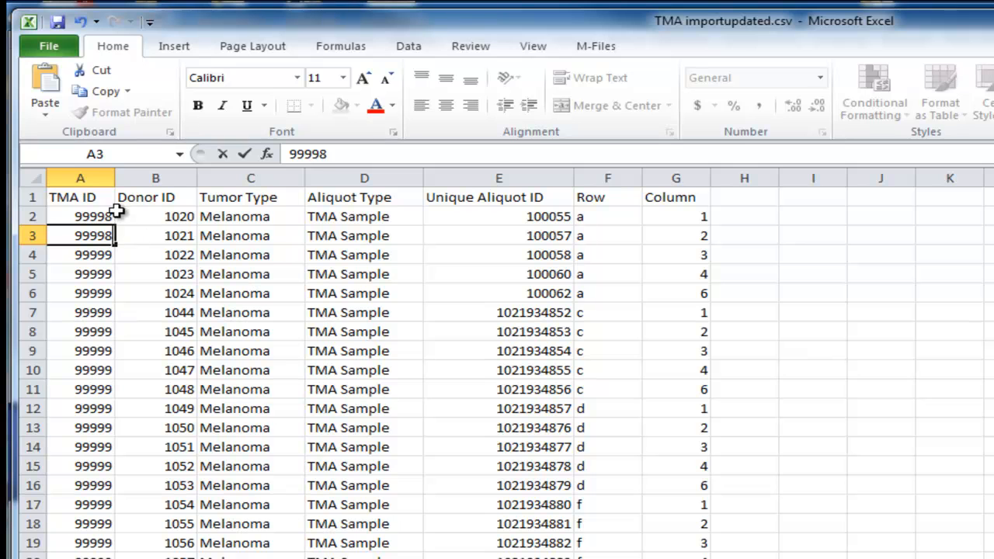
Step: Fill the TMA ID from cells A2 and A3 down the remaining rows of column A
{"action": "left_click", "coordinate": [100, 217]}
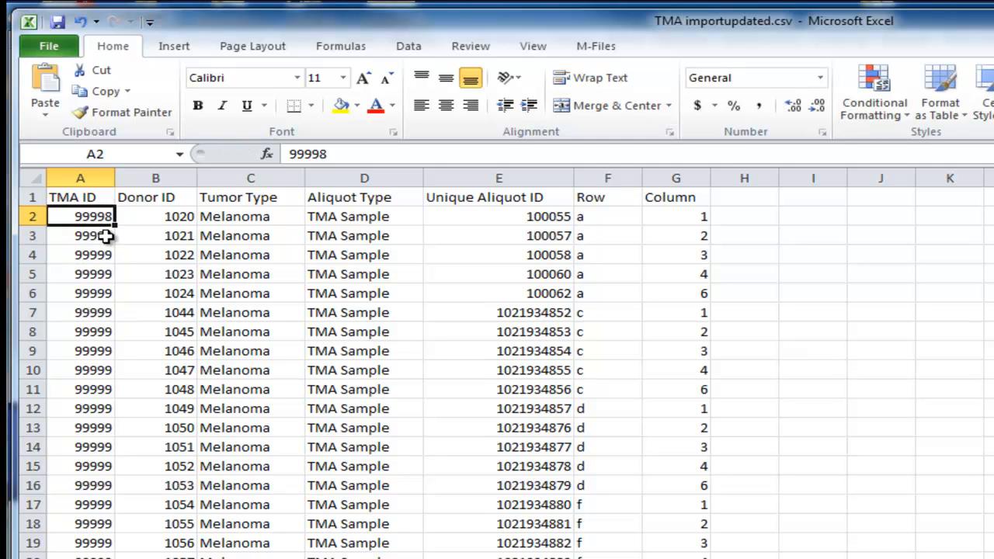
{"action": "left_click", "coordinate": [106, 237], "text": "shift"}
{"action": "left_click_drag", "start_coordinate": [115, 245], "coordinate": [114, 555]}
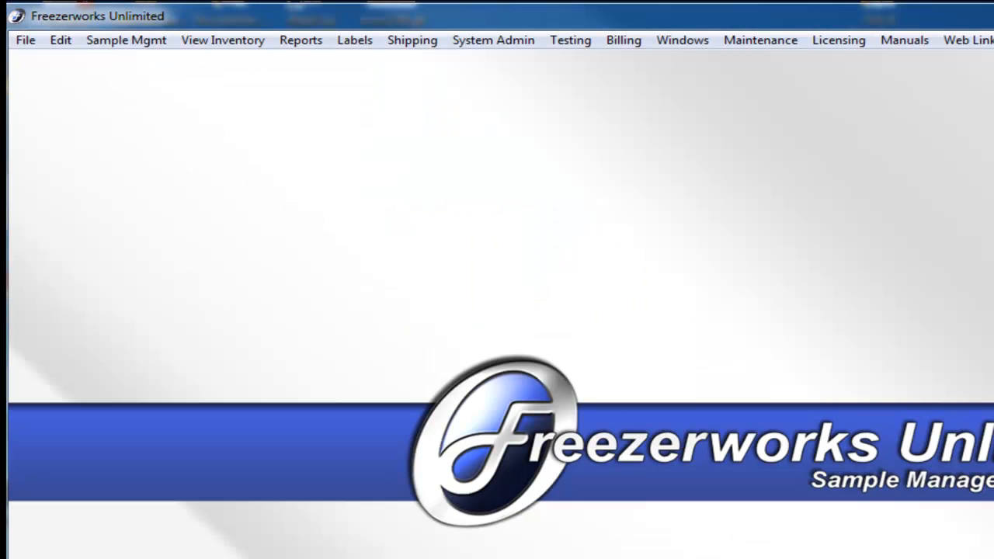
Step: Open the Import TMA format from the data import formats in Freezerworks
{"action": "left_click", "coordinate": [189, 44]}
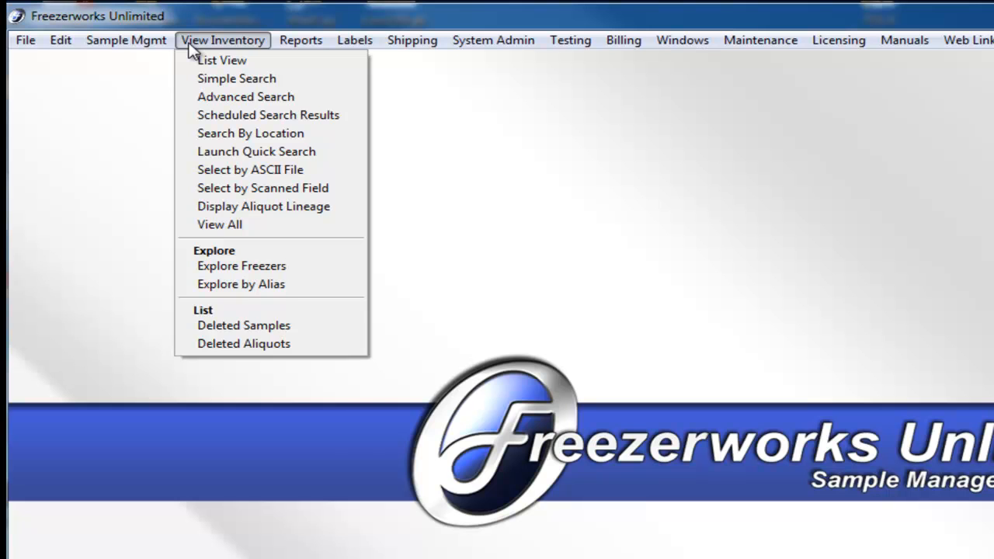
{"action": "mouse_move", "coordinate": [142, 43]}
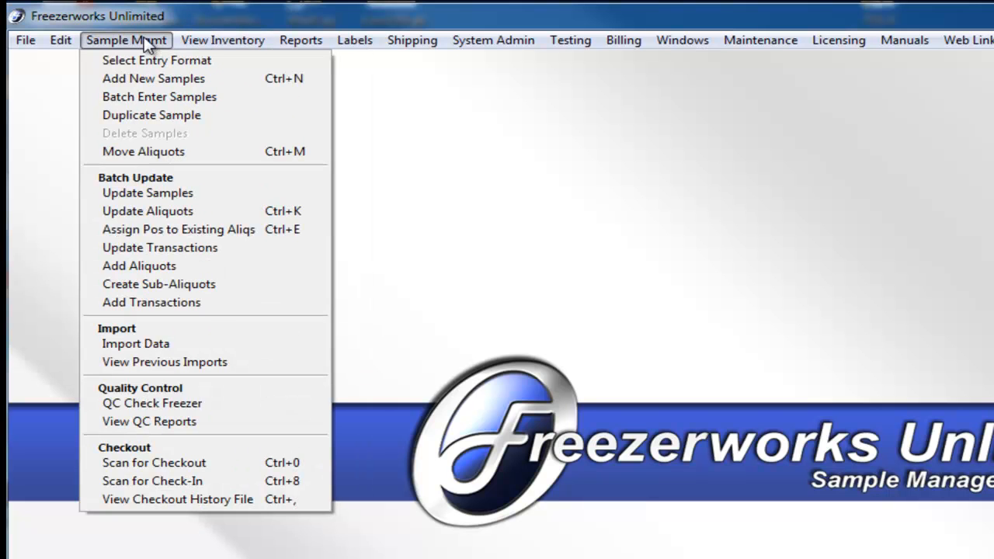
{"action": "left_click", "coordinate": [132, 343]}
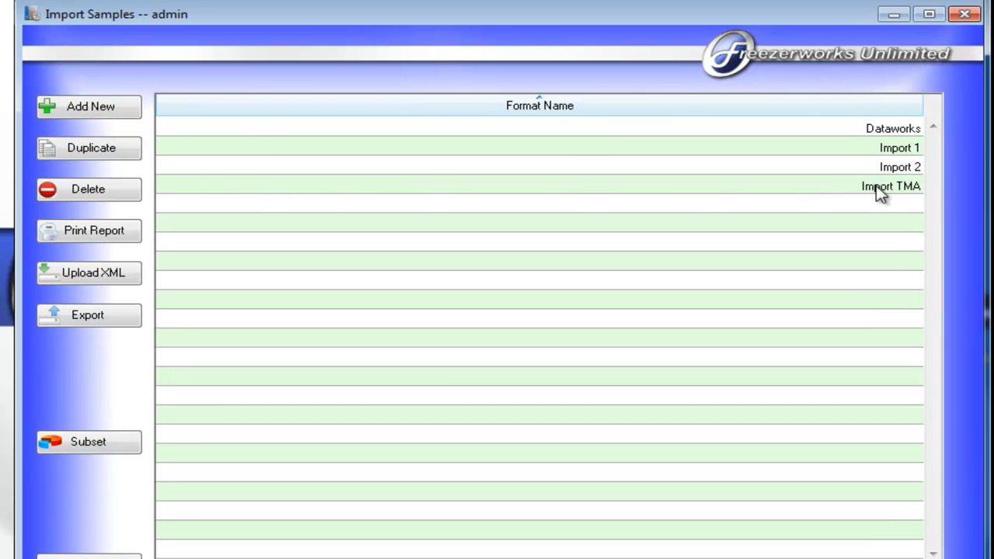
{"action": "double_click", "coordinate": [698, 192]}
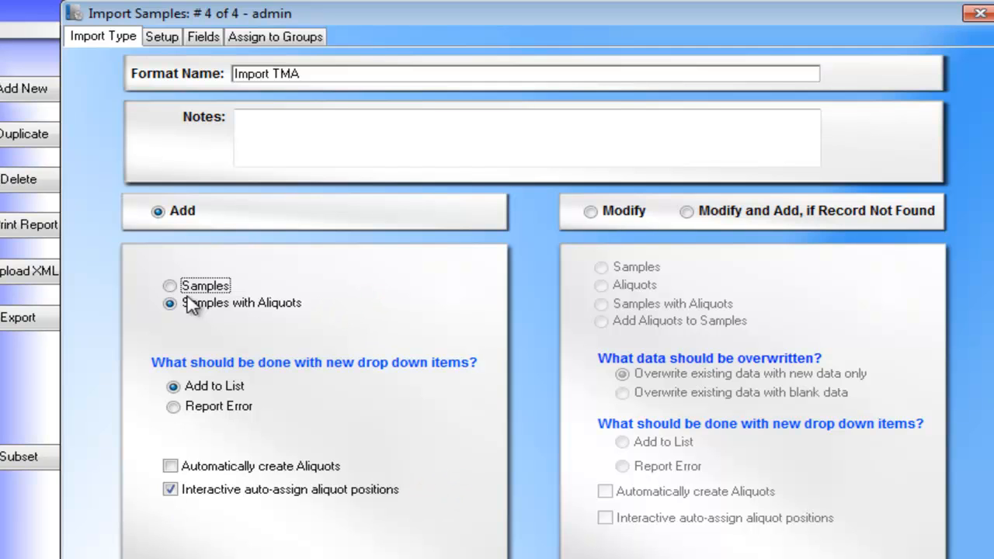
Step: Examine the Import TMA format's delimiter setup, available sample fields and import order, including the Donor ID Aliquot field
{"action": "left_click", "coordinate": [165, 41]}
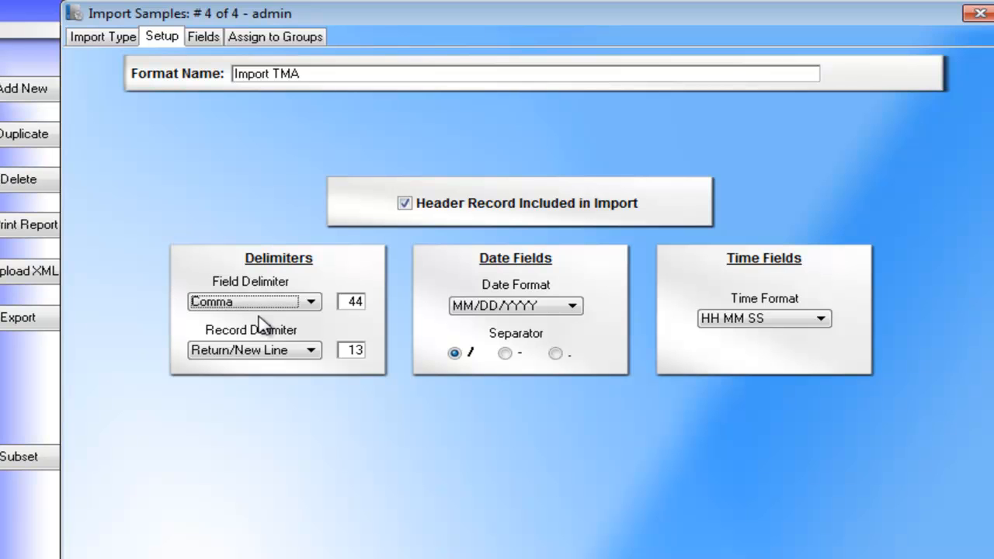
{"action": "left_click", "coordinate": [203, 39]}
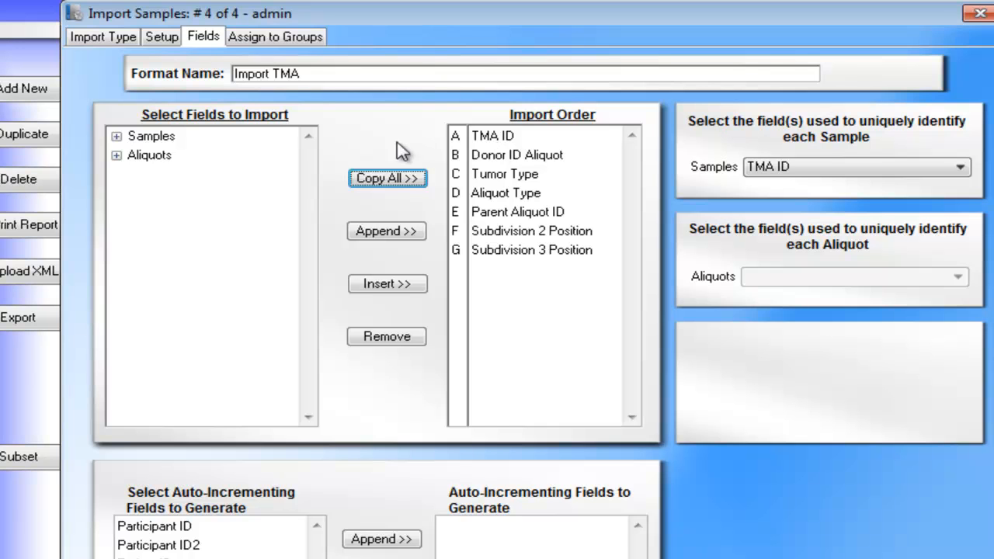
{"action": "left_click", "coordinate": [116, 138]}
{"action": "mouse_move", "coordinate": [307, 189]}
{"action": "left_mouse_down"}
{"action": "mouse_move", "coordinate": [309, 269]}
{"action": "mouse_move", "coordinate": [313, 191]}
{"action": "left_mouse_up"}
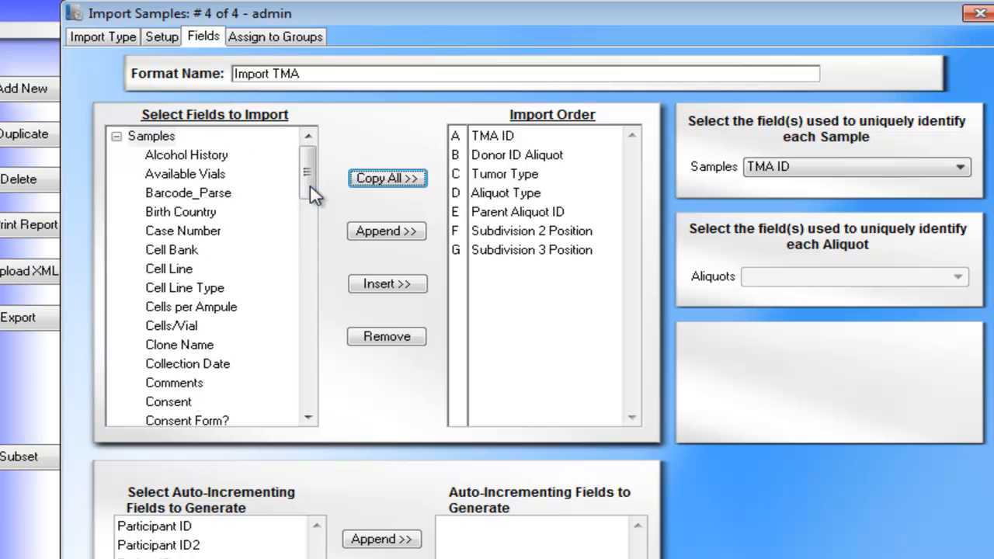
{"action": "left_click", "coordinate": [481, 162]}
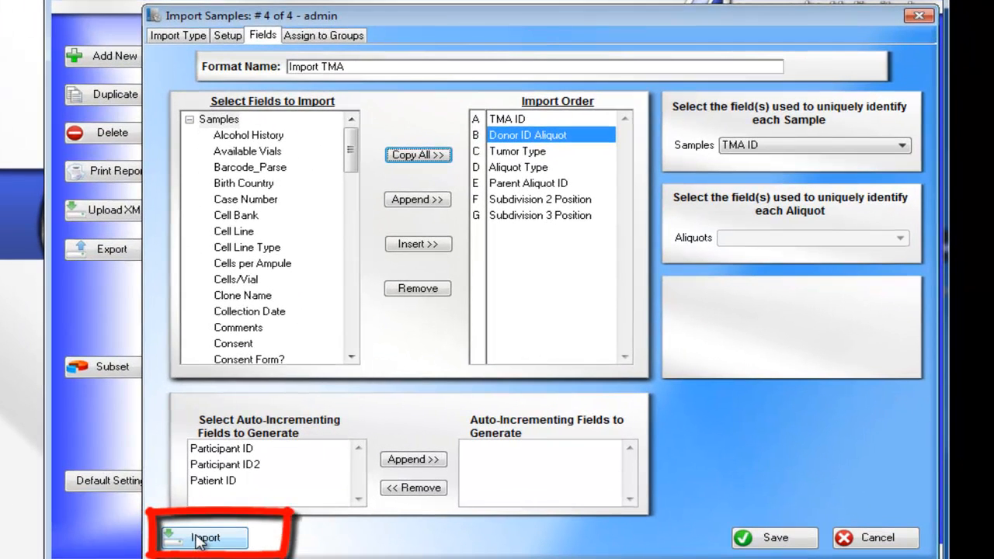
Step: Run the Import TMA format with TMA importupdated.csv as the source file
{"action": "left_click", "coordinate": [204, 538]}
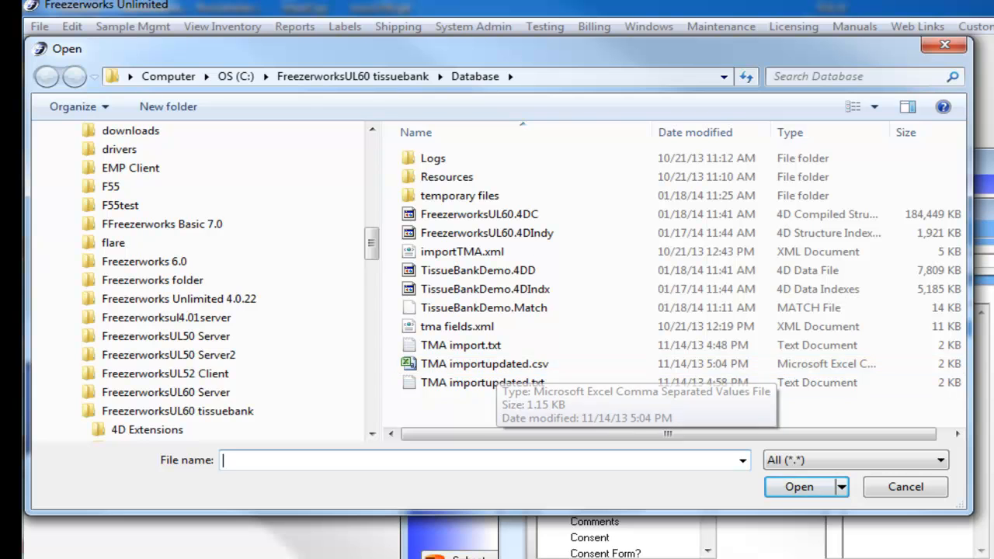
{"action": "double_click", "coordinate": [479, 365]}
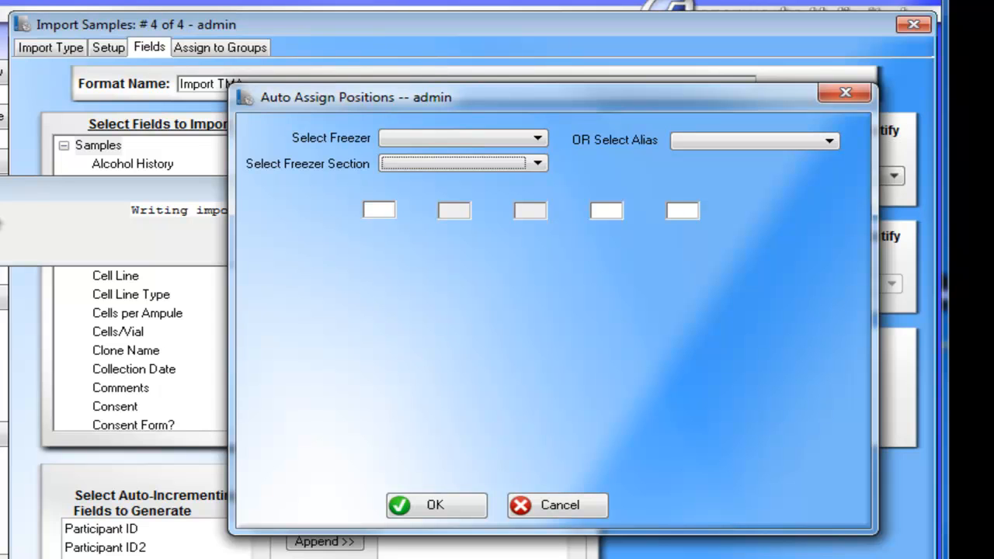
Step: Set position assignment to freezer TMA Cabinet 2, section Cabinet 1a, starting at Block 2
{"action": "left_click", "coordinate": [541, 143]}
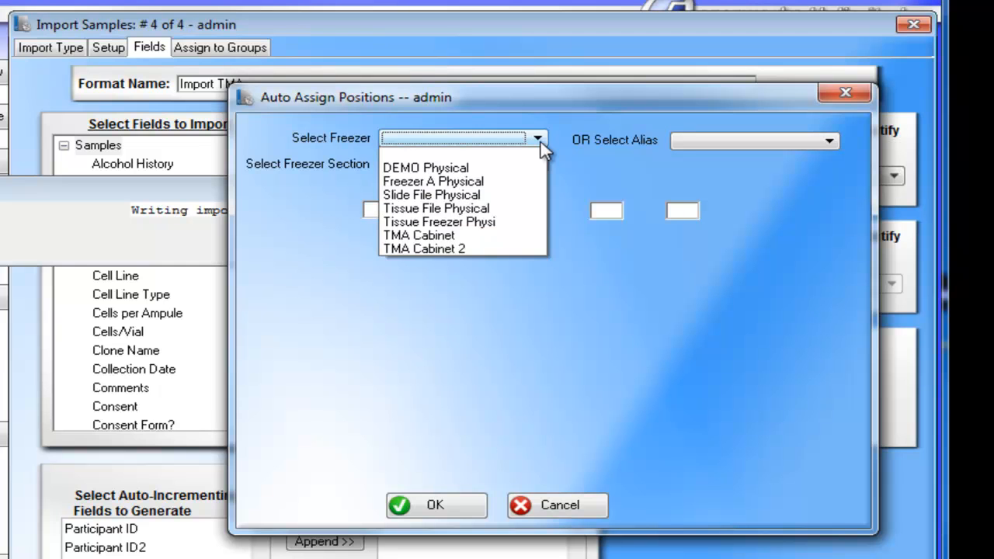
{"action": "left_click", "coordinate": [474, 246]}
{"action": "left_click", "coordinate": [539, 163]}
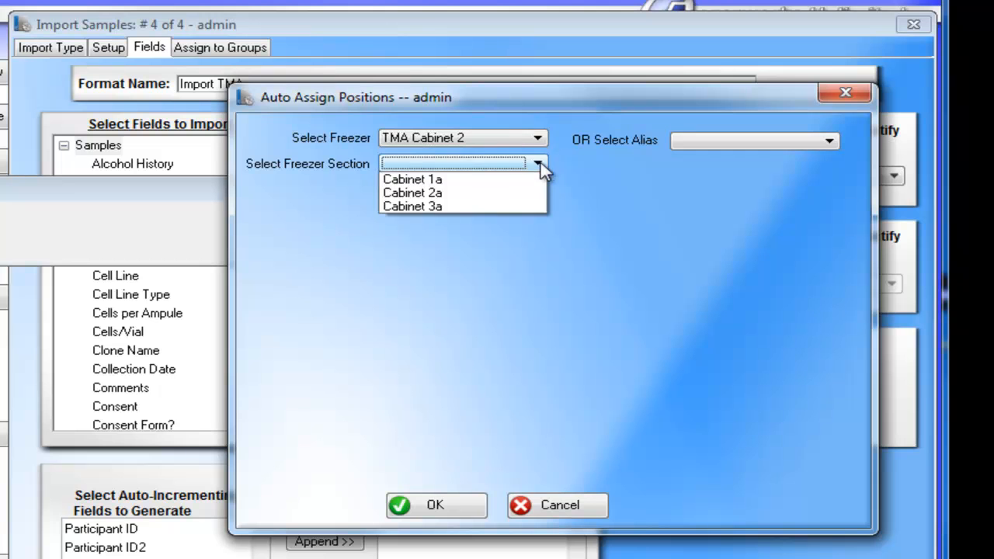
{"action": "left_click", "coordinate": [499, 181]}
{"action": "left_click", "coordinate": [382, 208]}
{"action": "key", "text": "BackSpace"}
{"action": "type", "text": "2"}
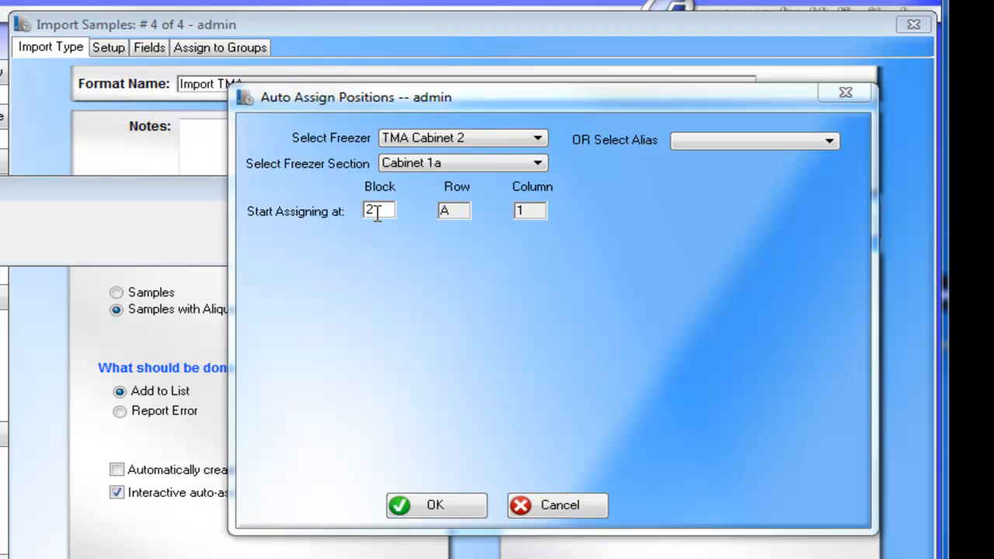
Step: Accept the position assignment to complete the import, and view the imported records as samples
{"action": "left_click", "coordinate": [428, 514]}
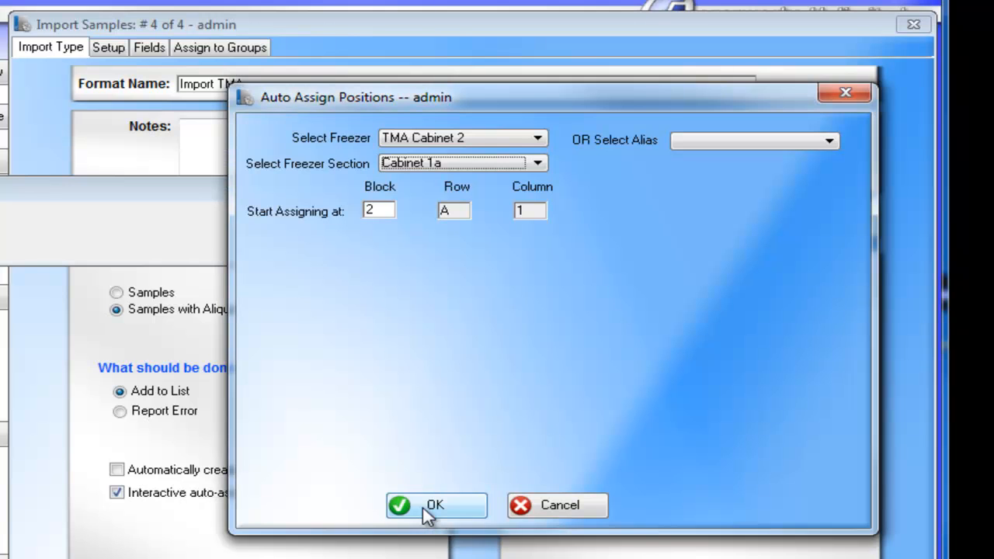
{"action": "left_click", "coordinate": [432, 509]}
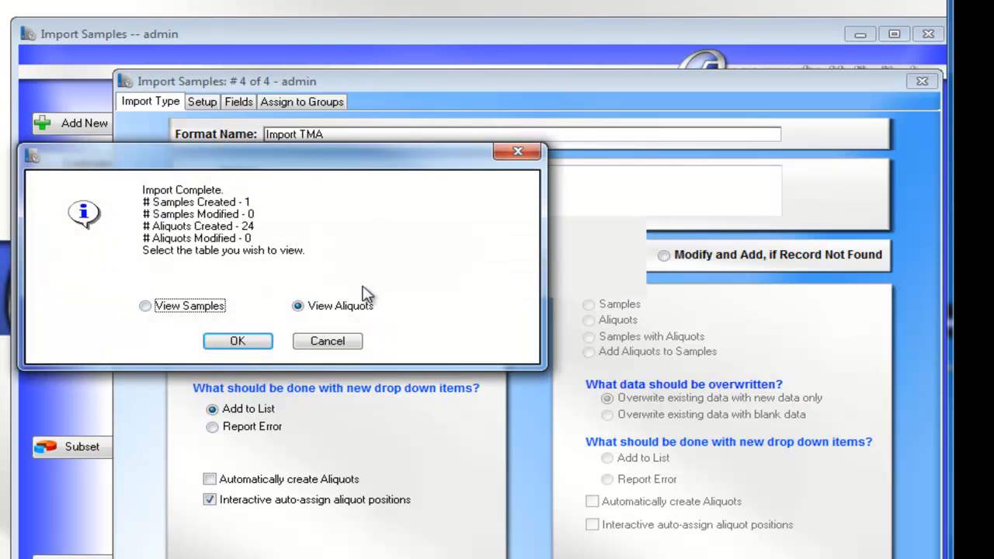
{"action": "left_click", "coordinate": [150, 306]}
{"action": "left_click", "coordinate": [253, 349]}
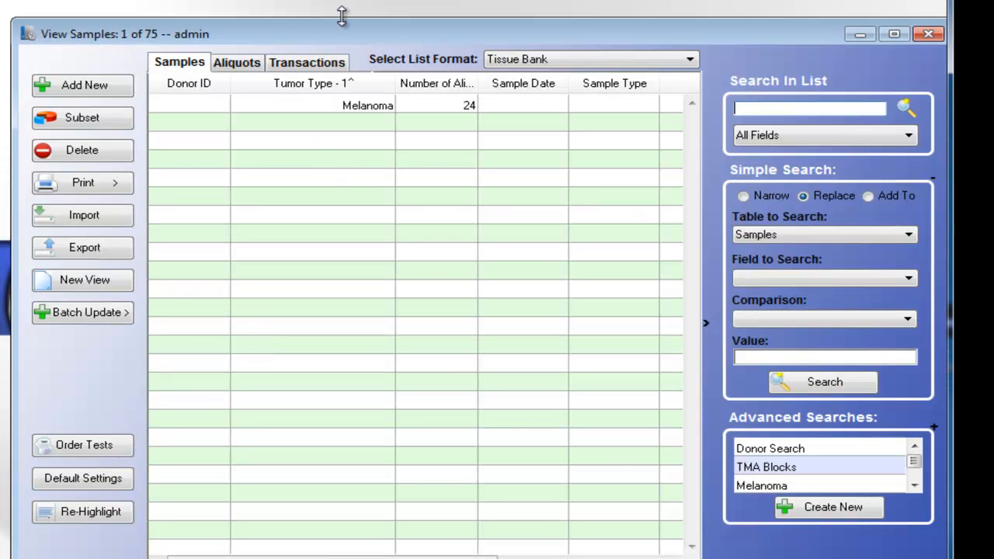
Step: Open the imported Melanoma sample record and widen its Parent Aliquot ID and Donor ID Aliquot columns
{"action": "left_click_drag", "start_coordinate": [344, 37], "coordinate": [160, 2]}
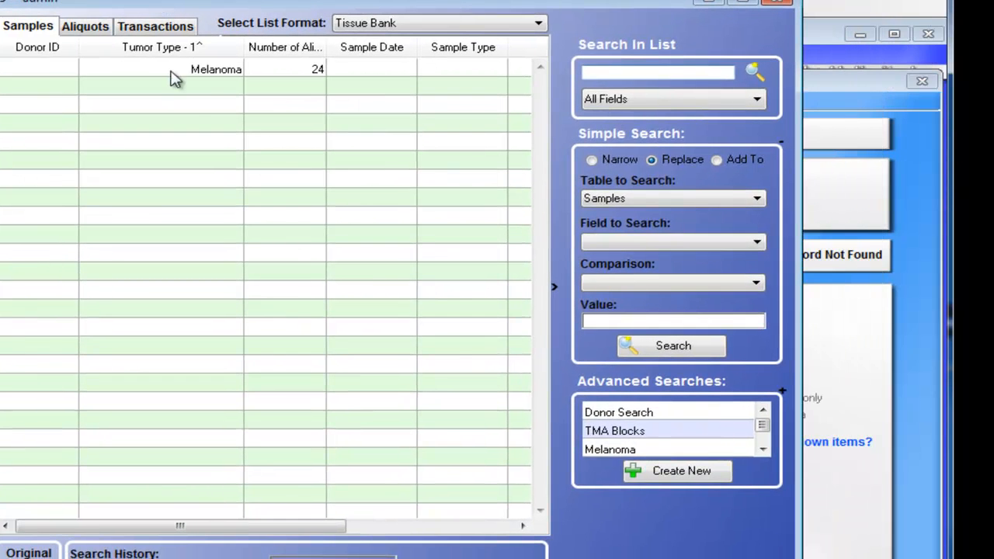
{"action": "double_click", "coordinate": [202, 70]}
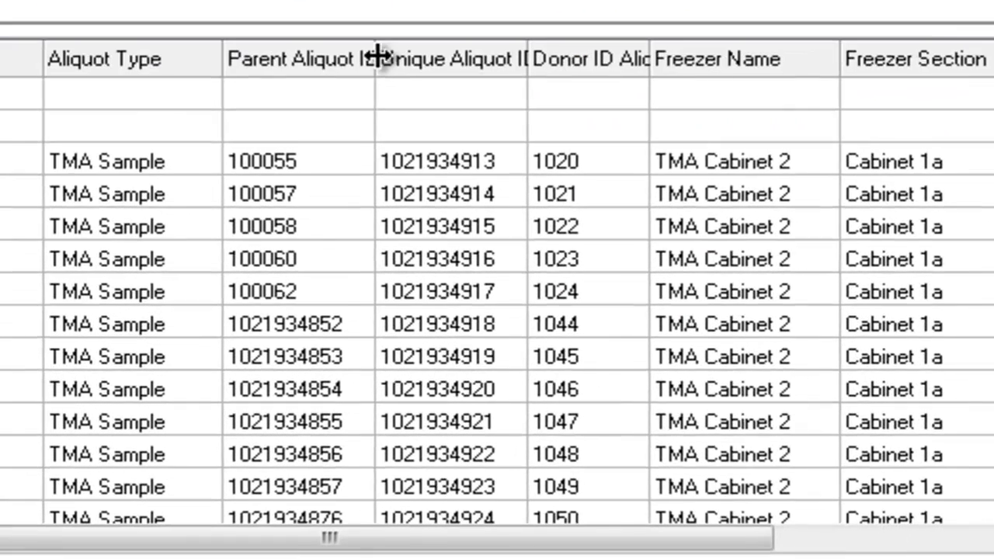
{"action": "left_click_drag", "start_coordinate": [376, 57], "coordinate": [439, 54]}
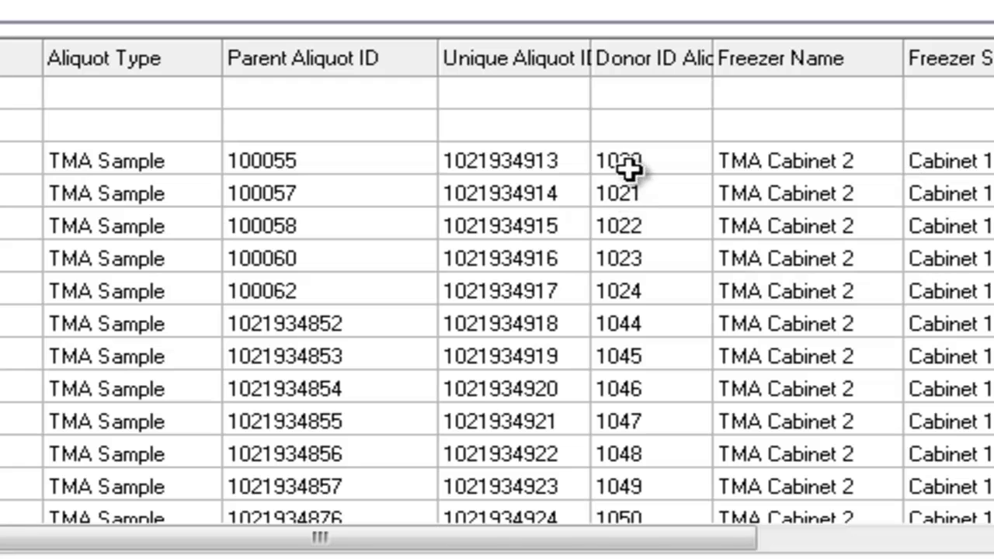
{"action": "left_click_drag", "start_coordinate": [713, 61], "coordinate": [771, 61]}
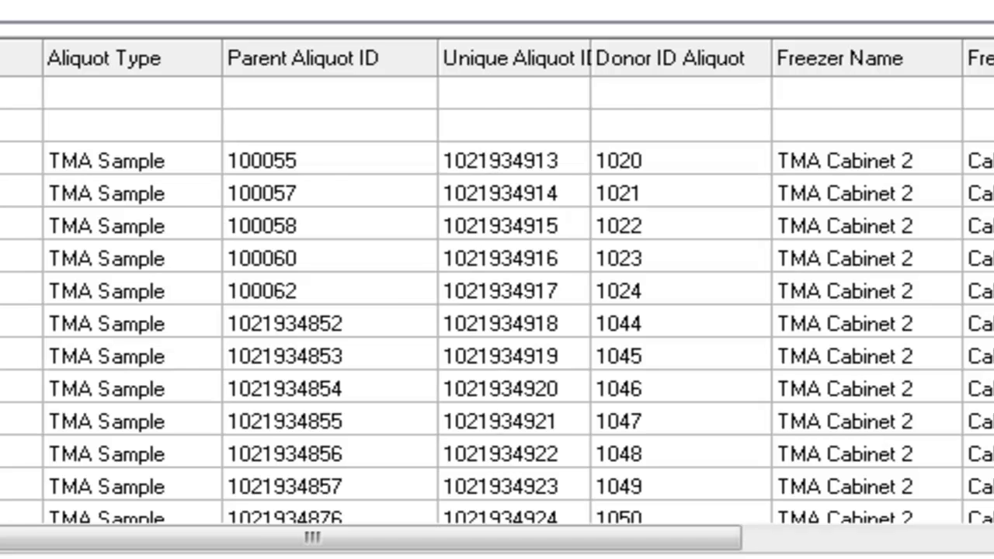
Step: Review the imported cores' IDs and their Block, Row and Column positions, and save and close the TMA block record
{"action": "scroll", "coordinate": [497, 300], "scroll_direction": "down", "scroll_amount": 3}
{"action": "scroll", "coordinate": [497, 300], "scroll_direction": "up", "scroll_amount": 3}
{"action": "scroll", "coordinate": [497, 300], "scroll_direction": "up", "scroll_amount": 2}
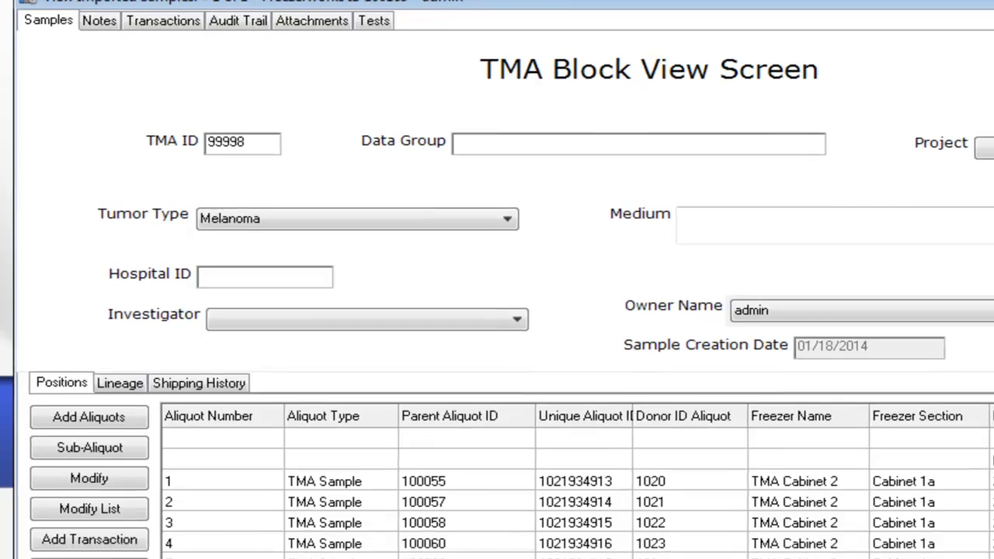
{"action": "scroll", "coordinate": [575, 311], "scroll_direction": "down", "scroll_amount": 1}
{"action": "scroll", "coordinate": [575, 310], "scroll_direction": "up", "scroll_amount": 2}
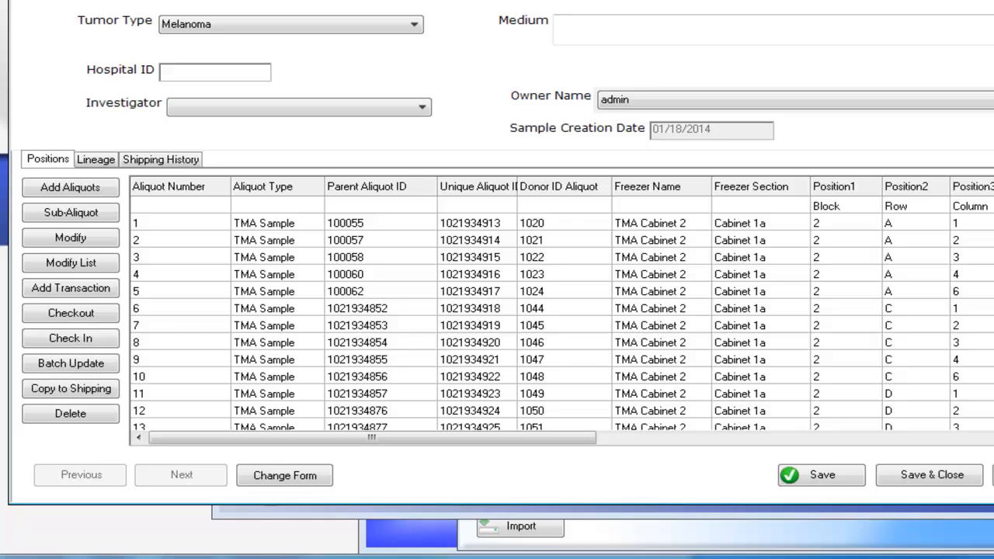
{"action": "scroll", "coordinate": [574, 310], "scroll_direction": "down", "scroll_amount": 3}
{"action": "scroll", "coordinate": [563, 321], "scroll_direction": "up", "scroll_amount": 4}
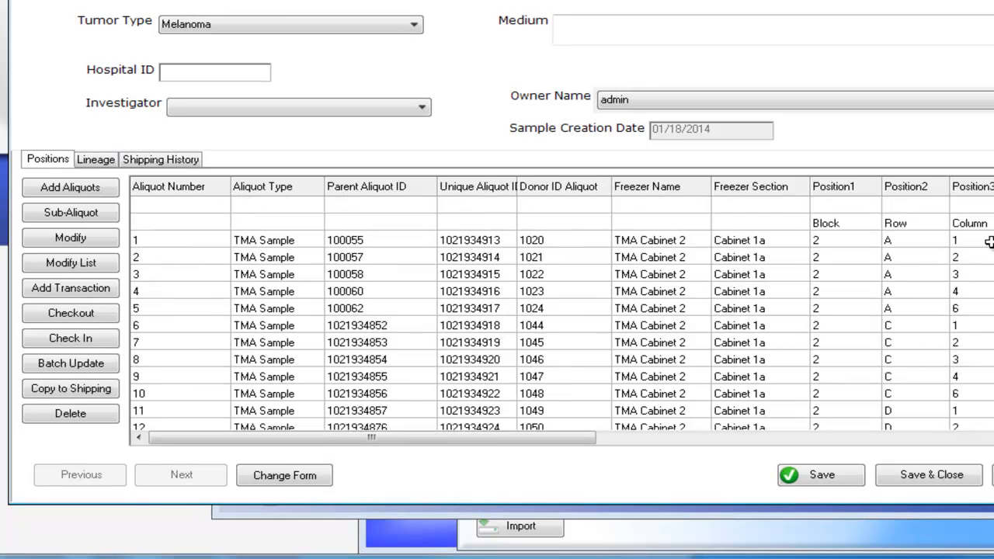
{"action": "left_click", "coordinate": [918, 478]}
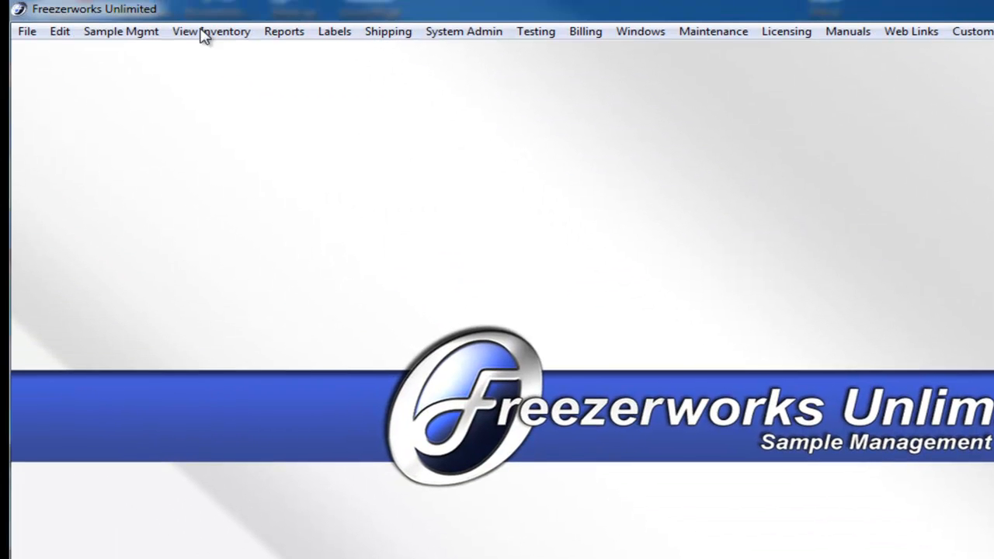
Step: Show Block 2 of Cabinet 1a in TMA Cabinet 2 in Explore Freezers, with Unique Aliquot ID displayed for the aliquots
{"action": "left_click", "coordinate": [208, 35]}
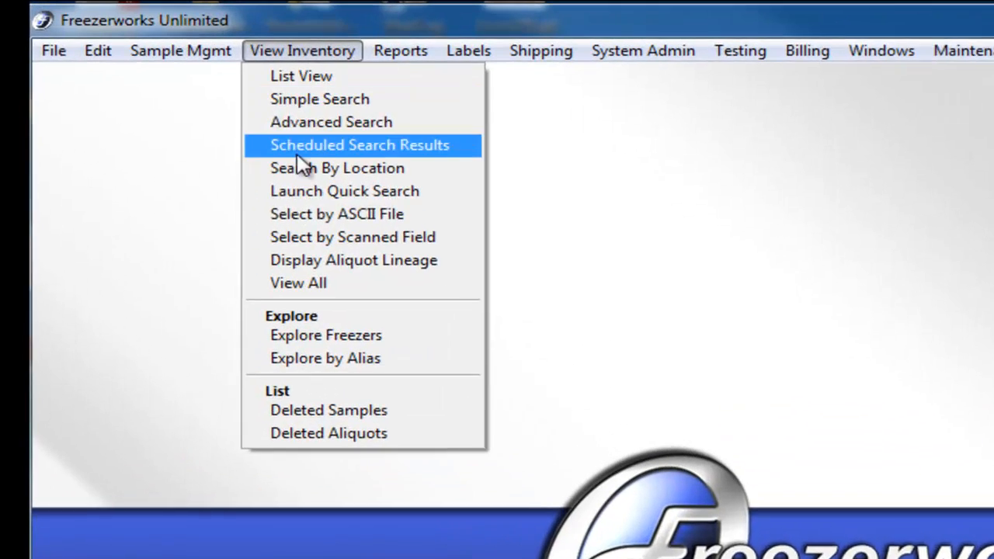
{"action": "left_click", "coordinate": [351, 360]}
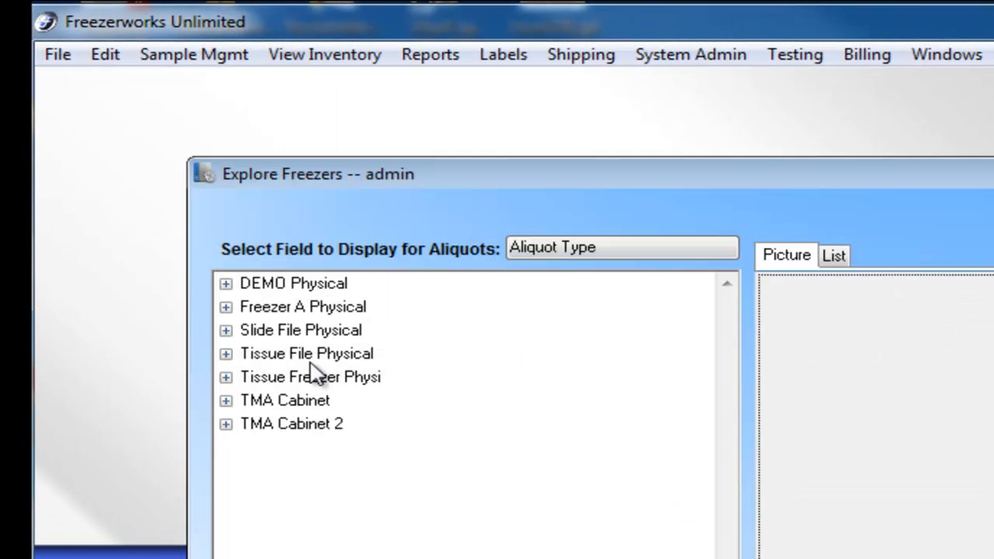
{"action": "left_click", "coordinate": [225, 425]}
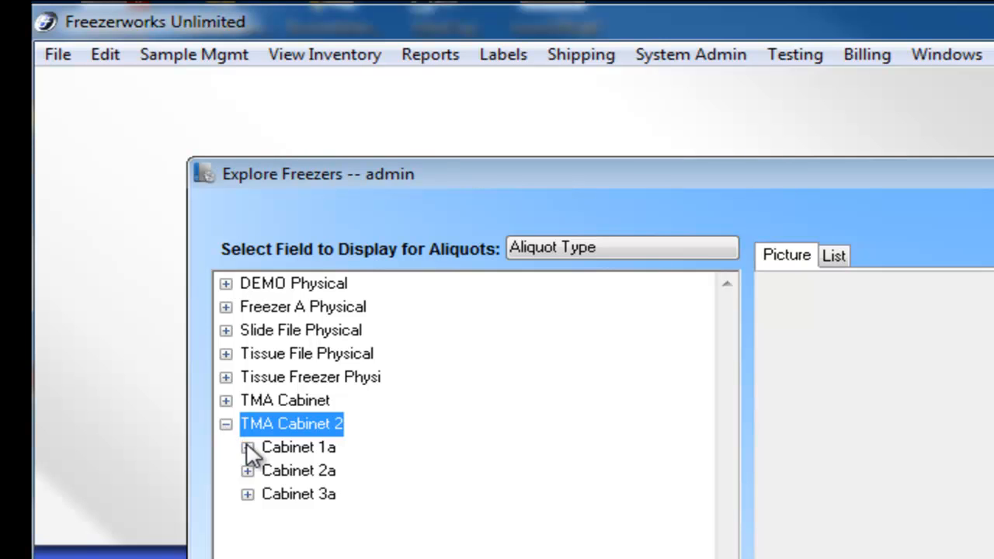
{"action": "left_click", "coordinate": [247, 448]}
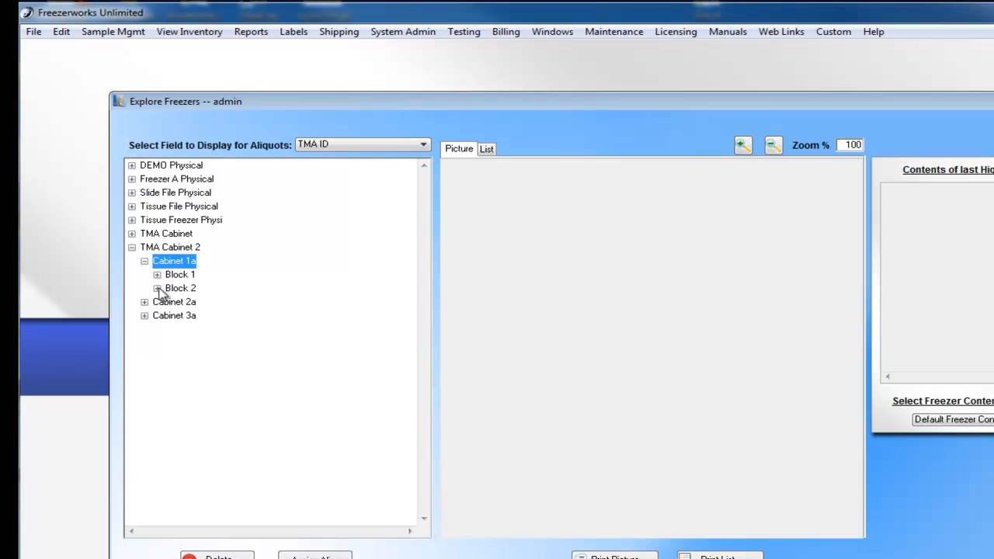
{"action": "left_click", "coordinate": [158, 288]}
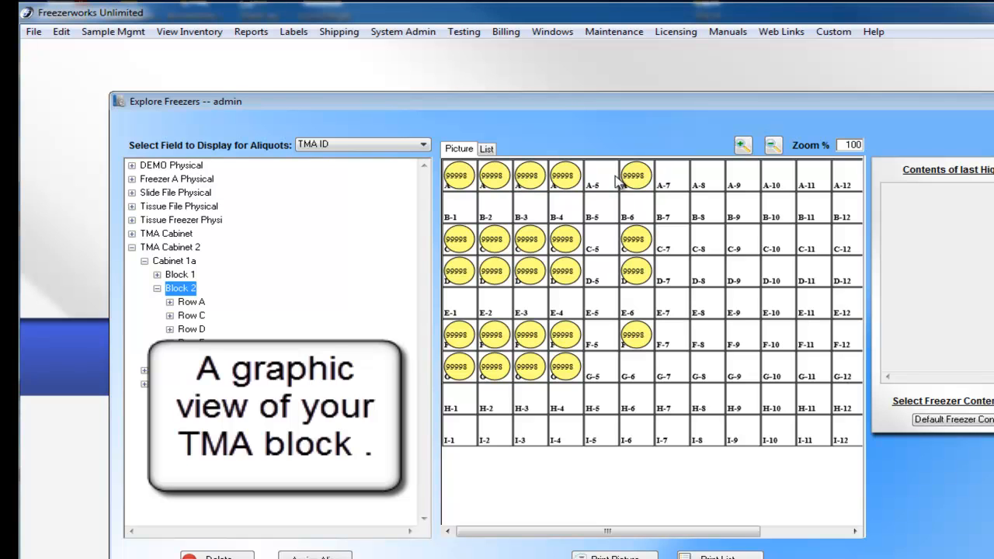
{"action": "left_click", "coordinate": [425, 144]}
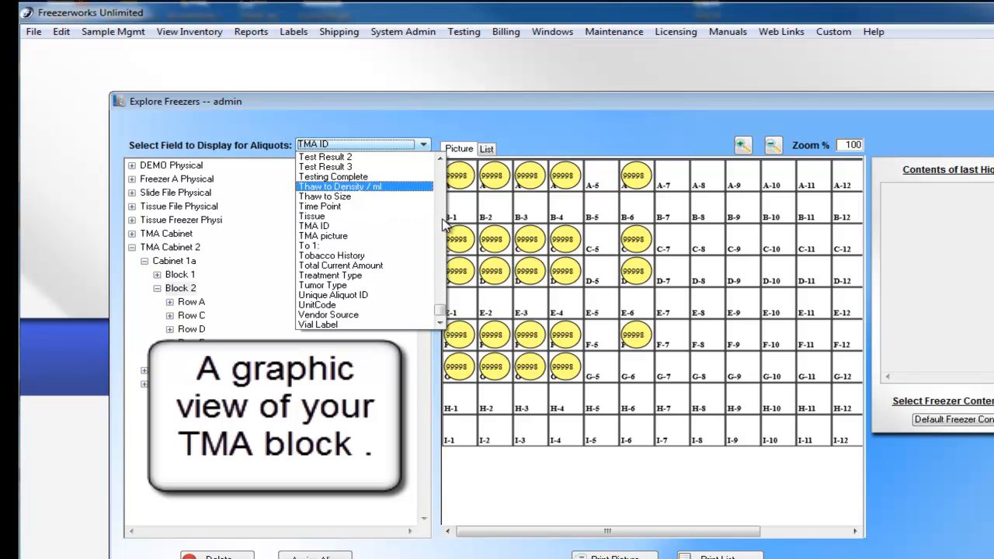
{"action": "left_click", "coordinate": [380, 299]}
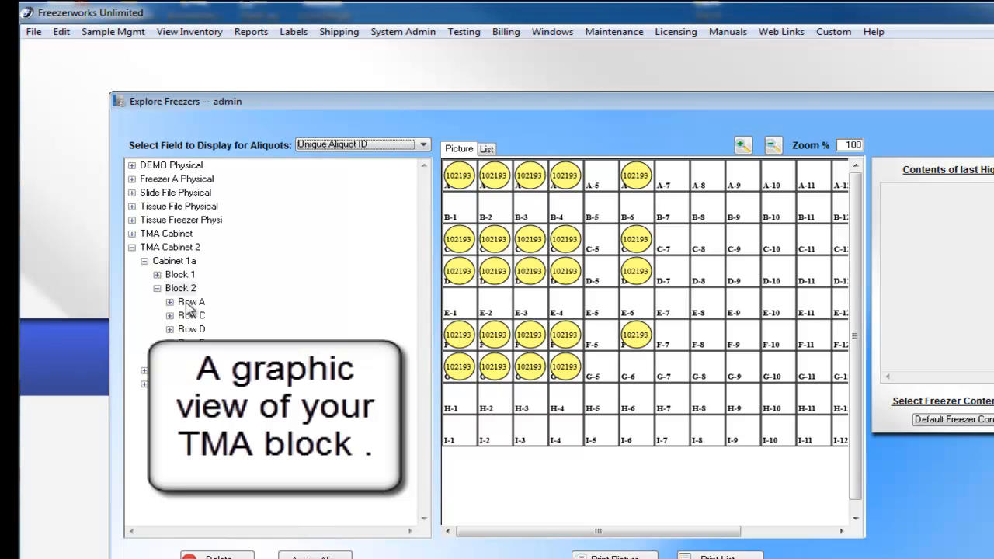
Step: Assign the alias TMA ID 99998 to Block 2
{"action": "left_click", "coordinate": [314, 556]}
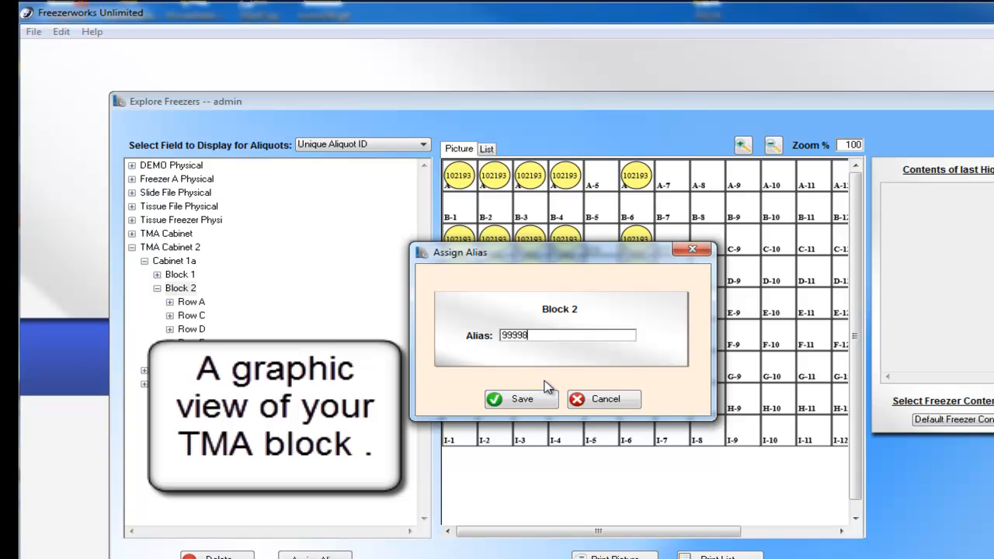
{"action": "type", "text": "TMA ID"}
{"action": "left_click", "coordinate": [533, 402]}
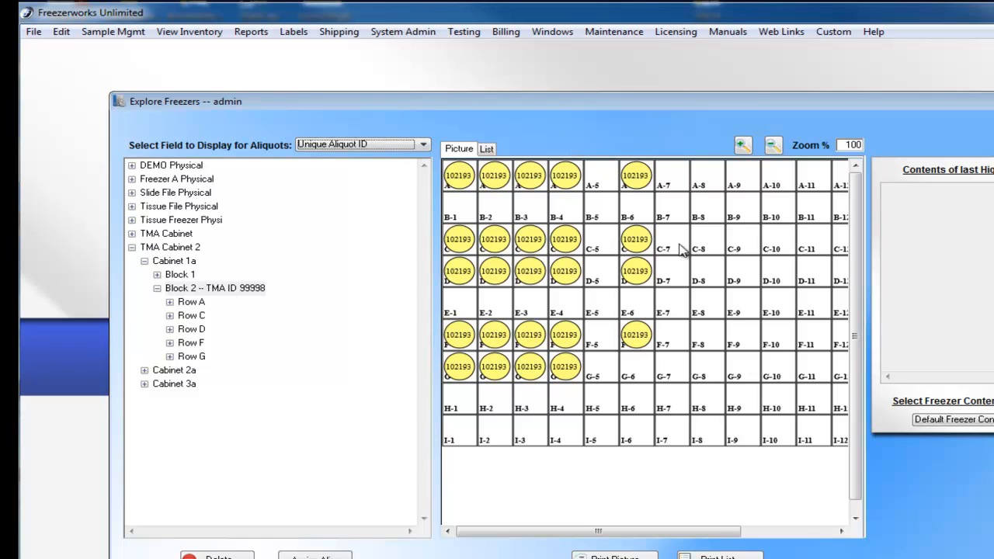
Step: Inspect the contents of the cores at positions A-6 and C-6, and view the C-6 core's TMA block record before closing it
{"action": "left_click", "coordinate": [636, 246]}
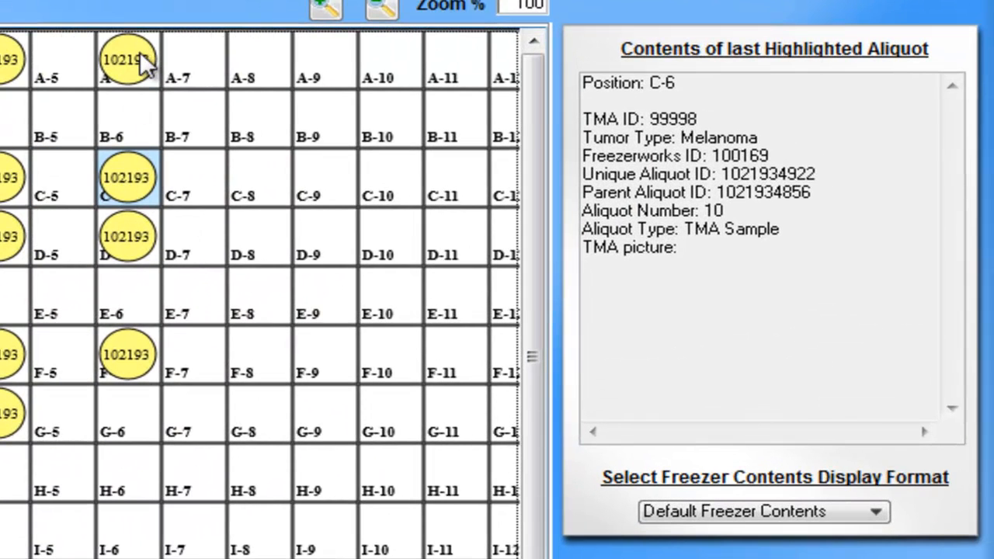
{"action": "left_click", "coordinate": [140, 51]}
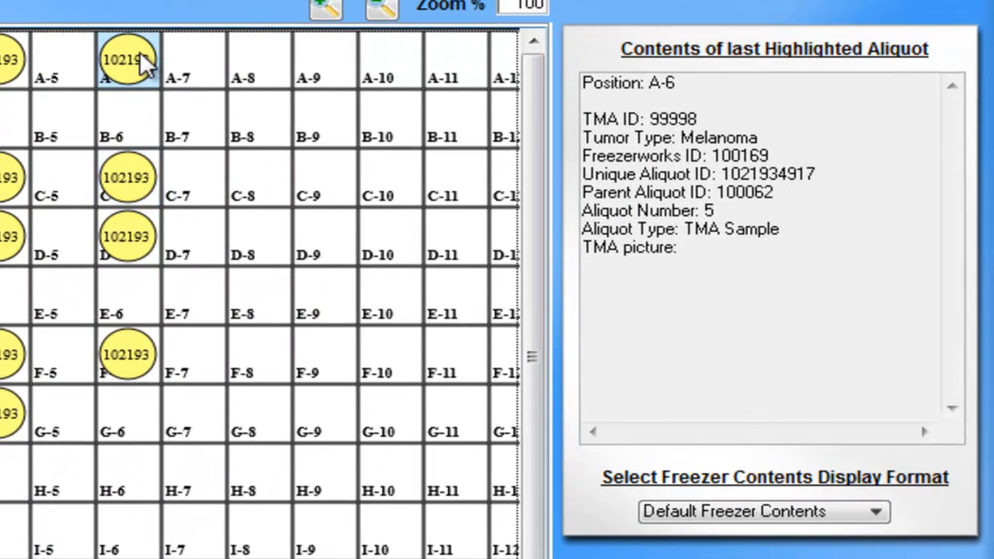
{"action": "left_click", "coordinate": [140, 200]}
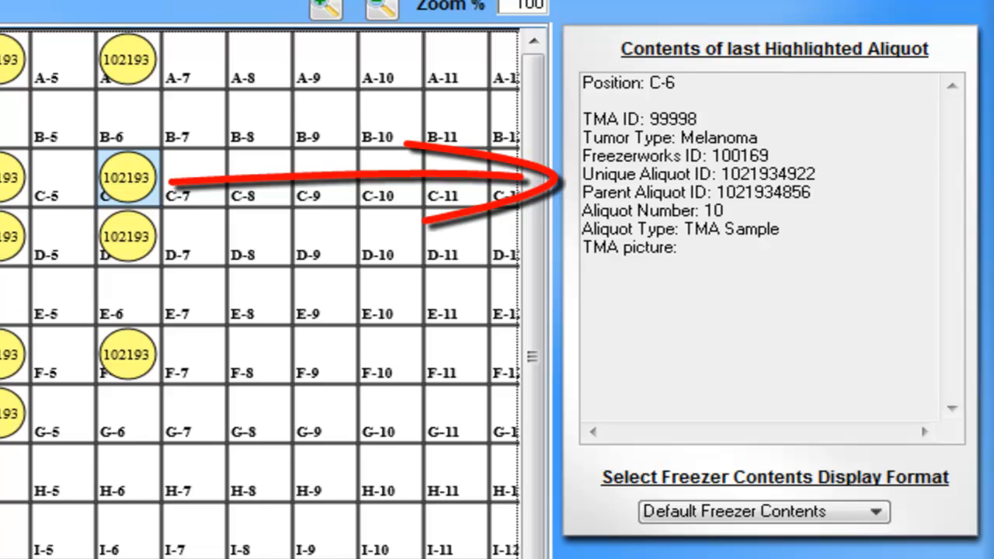
{"action": "double_click", "coordinate": [143, 180]}
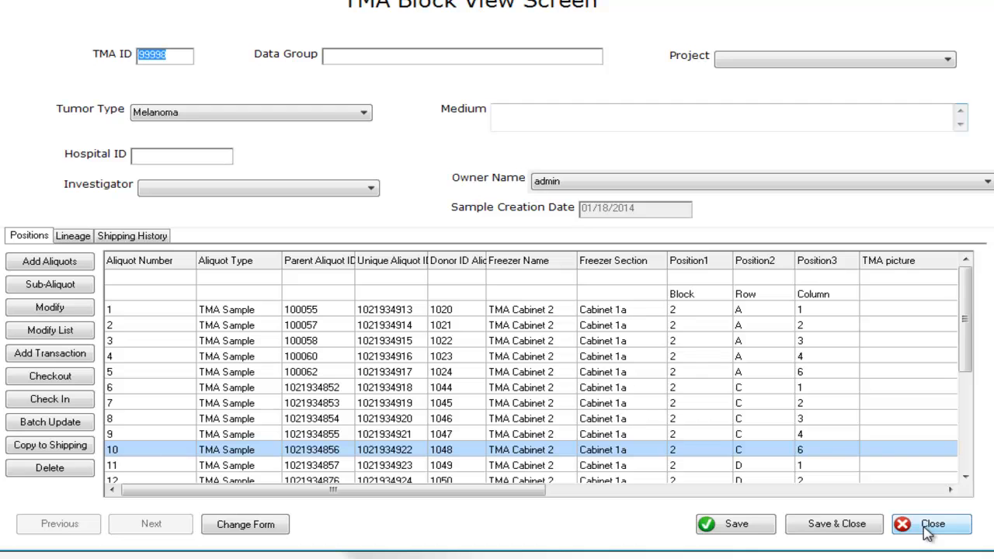
{"action": "left_click", "coordinate": [931, 525]}
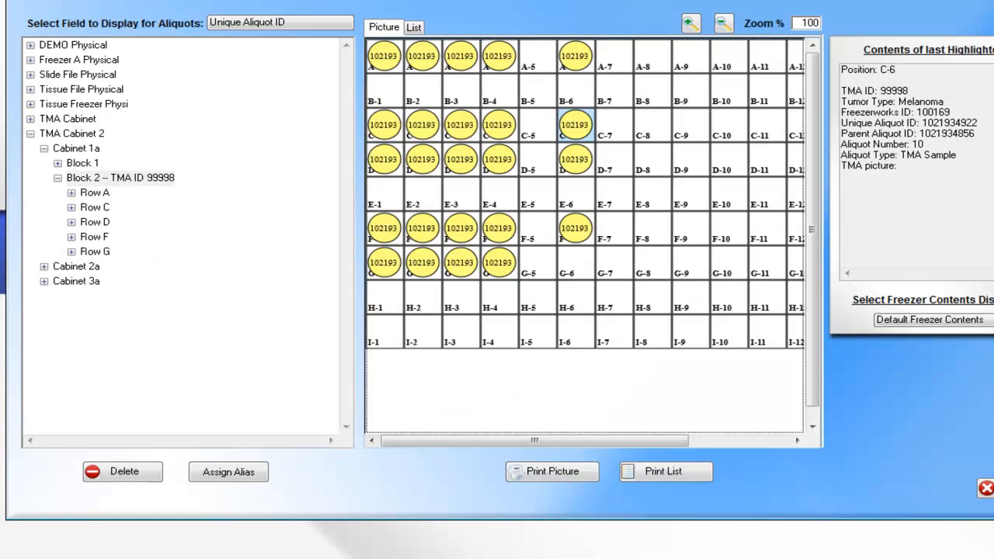